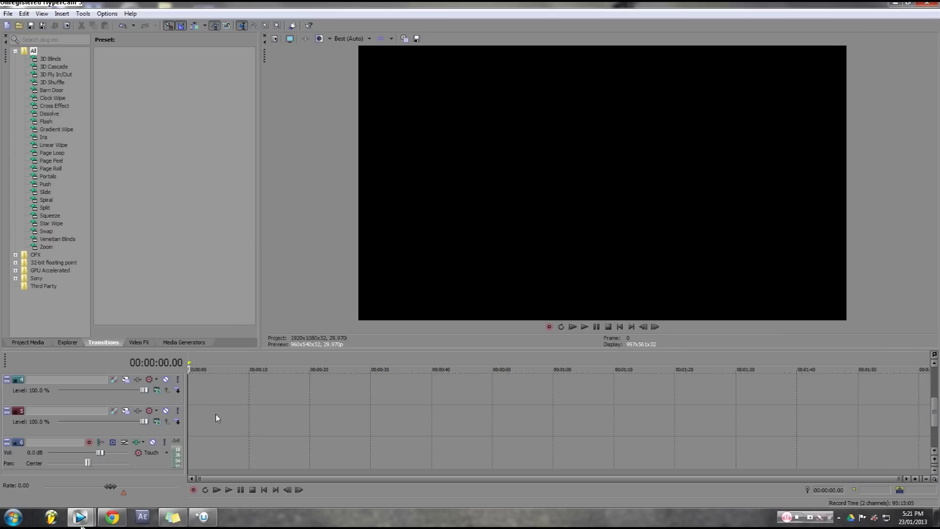
- Add a Default (Legacy) Text clip from Media Generators to track 5
{"action": "scroll", "coordinate": [215, 418], "scroll_direction": "up", "scroll_amount": 3}
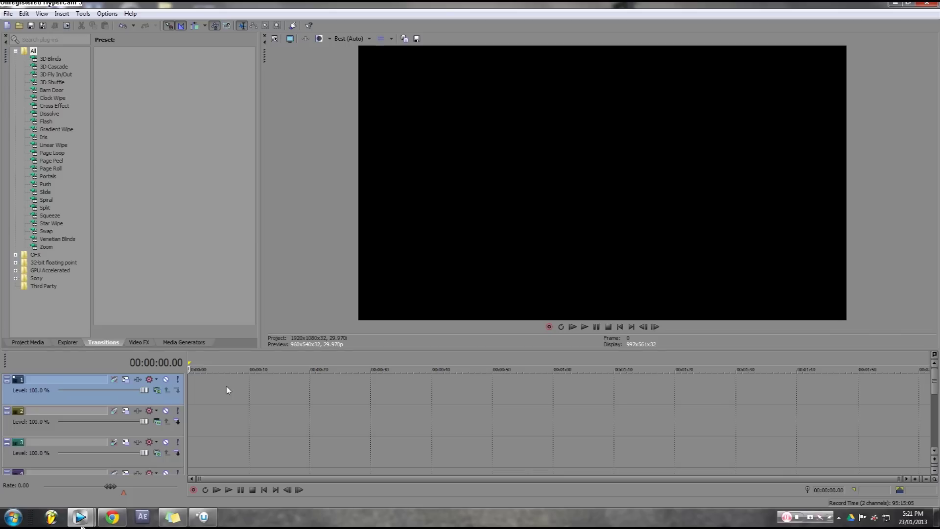
{"action": "scroll", "coordinate": [227, 390], "scroll_direction": "down", "scroll_amount": 2}
{"action": "middle_click", "coordinate": [199, 394]}
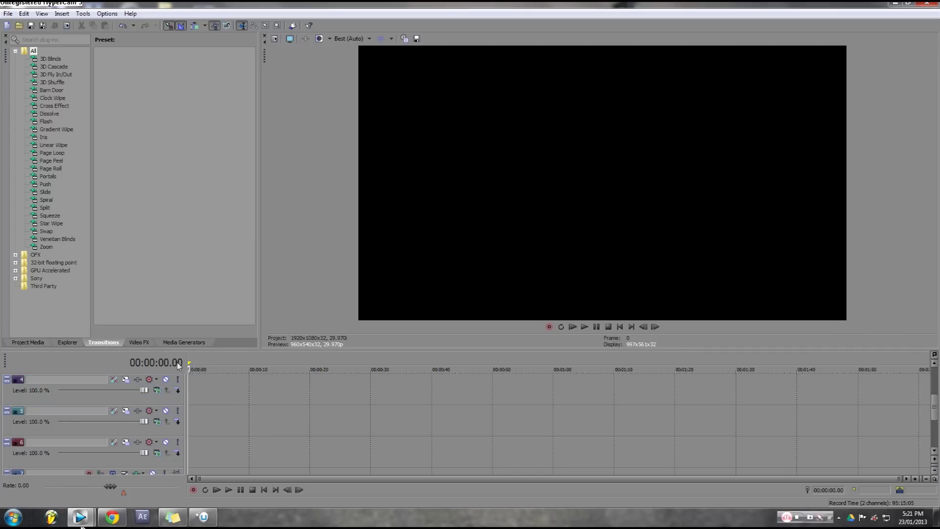
{"action": "left_click", "coordinate": [169, 343]}
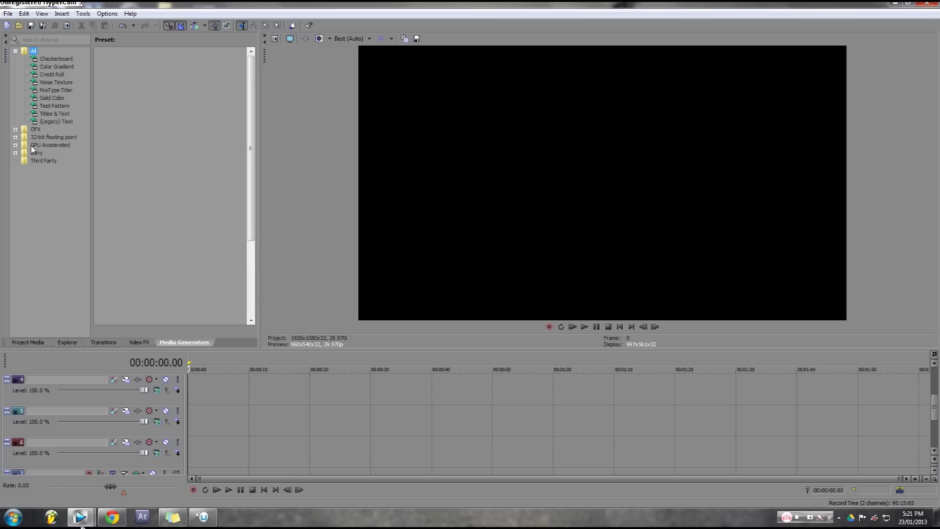
{"action": "left_click", "coordinate": [51, 122]}
{"action": "left_click", "coordinate": [51, 75]}
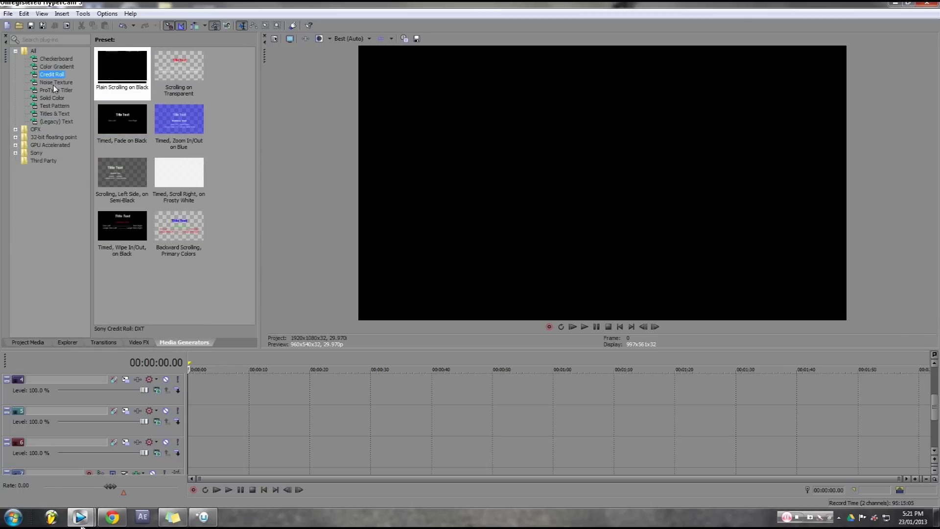
{"action": "left_click", "coordinate": [55, 121]}
{"action": "left_click_drag", "start_coordinate": [110, 63], "coordinate": [241, 425]}
- Replace the Sample Text placeholder with 'macwarmedia'
{"action": "left_click", "coordinate": [216, 427]}
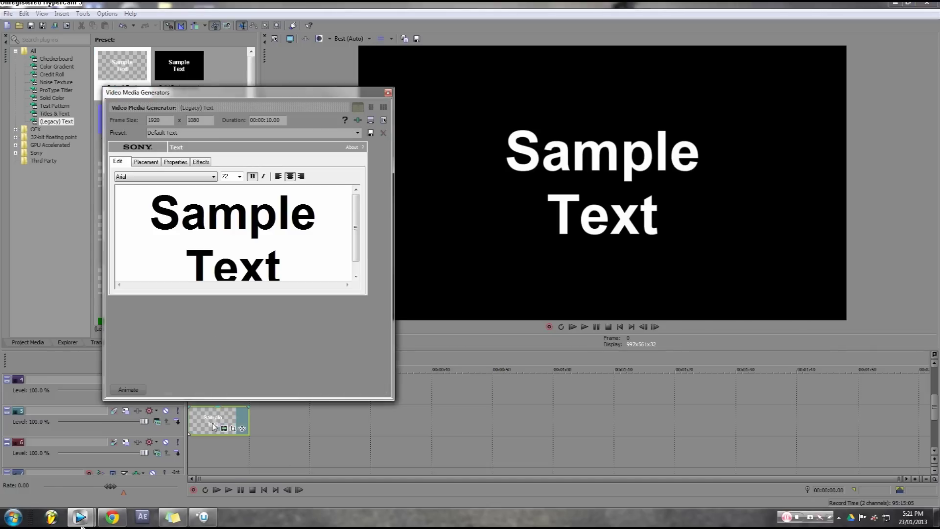
{"action": "left_click", "coordinate": [311, 264]}
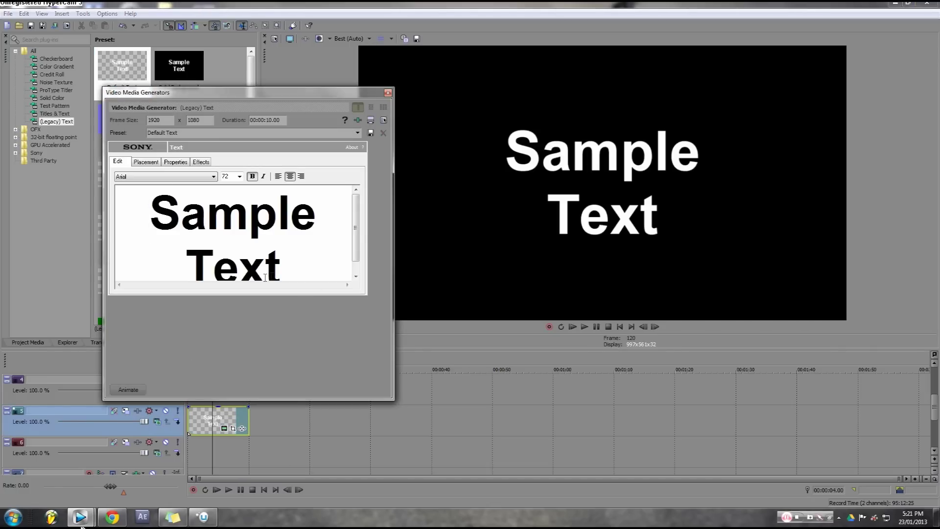
{"action": "left_click_drag", "start_coordinate": [149, 210], "coordinate": [281, 267]}
{"action": "key", "text": "Delete"}
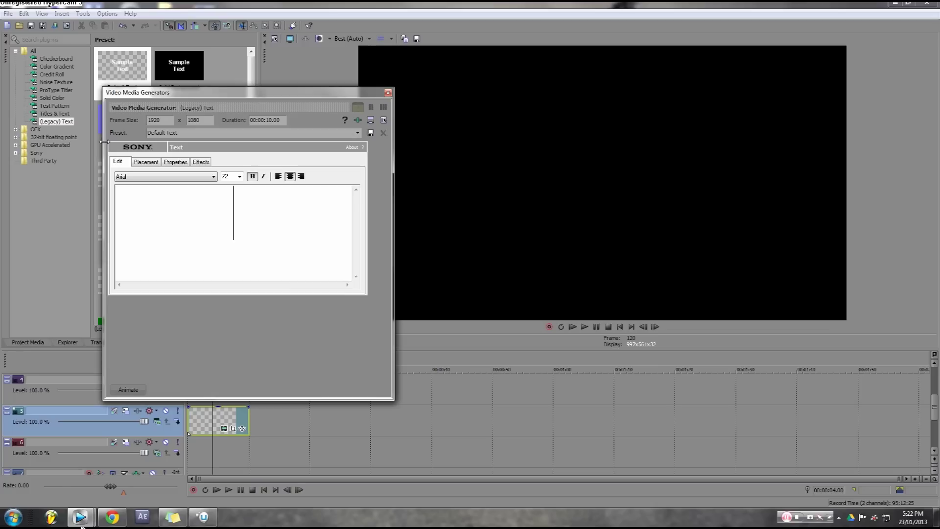
{"action": "type", "text": "macwarmedia"}
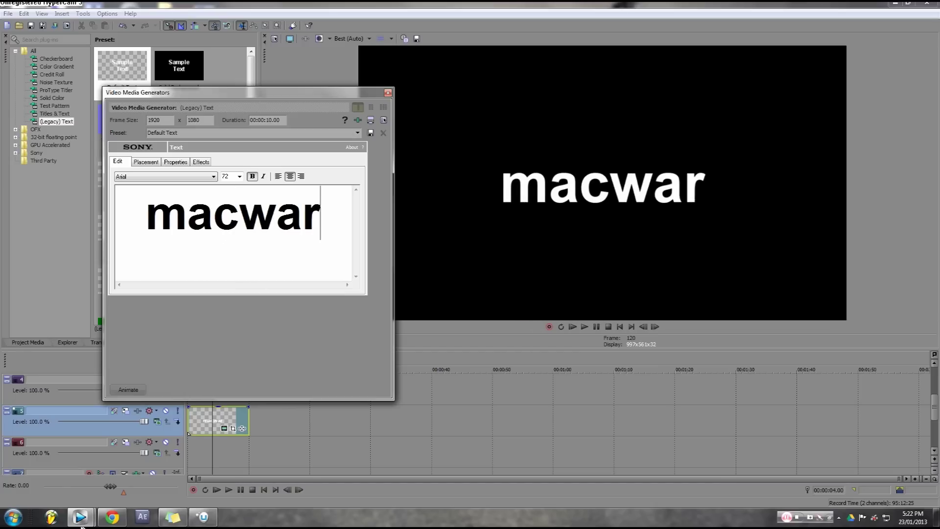
- Set the title font to Bebas Neue, non-bold, at size 36
{"action": "left_click", "coordinate": [135, 176]}
{"action": "key", "text": "b"}
{"action": "key", "text": "Down"}
{"action": "key", "text": "Down"}
{"action": "key", "text": "Down"}
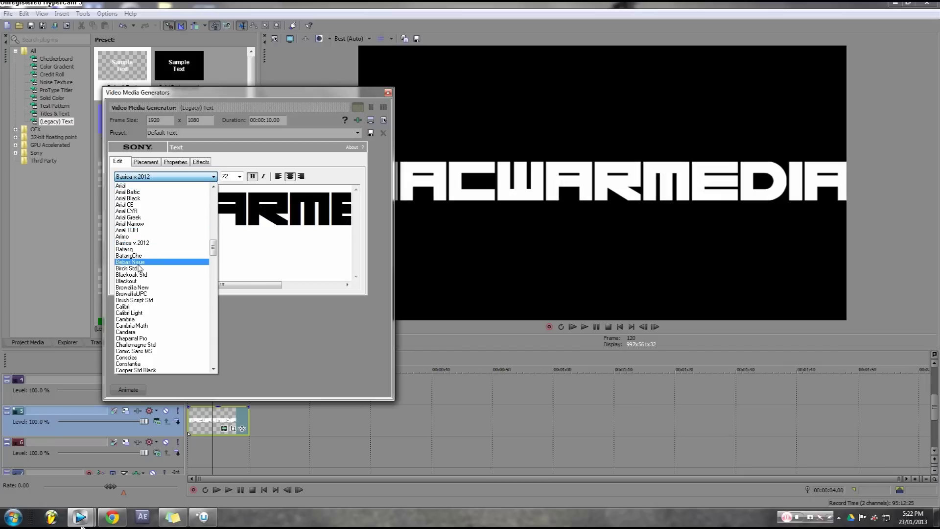
{"action": "key", "text": "Return"}
{"action": "left_click", "coordinate": [252, 178]}
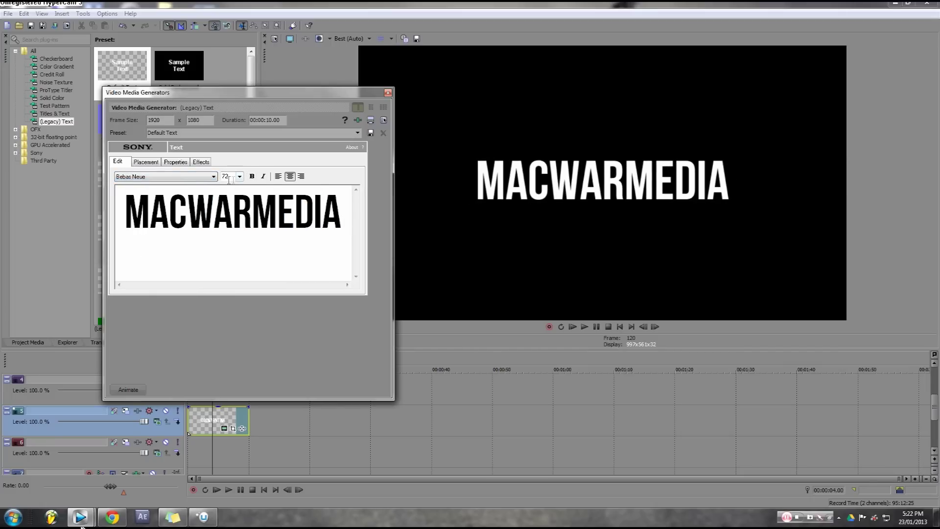
{"action": "key", "text": "Down"}
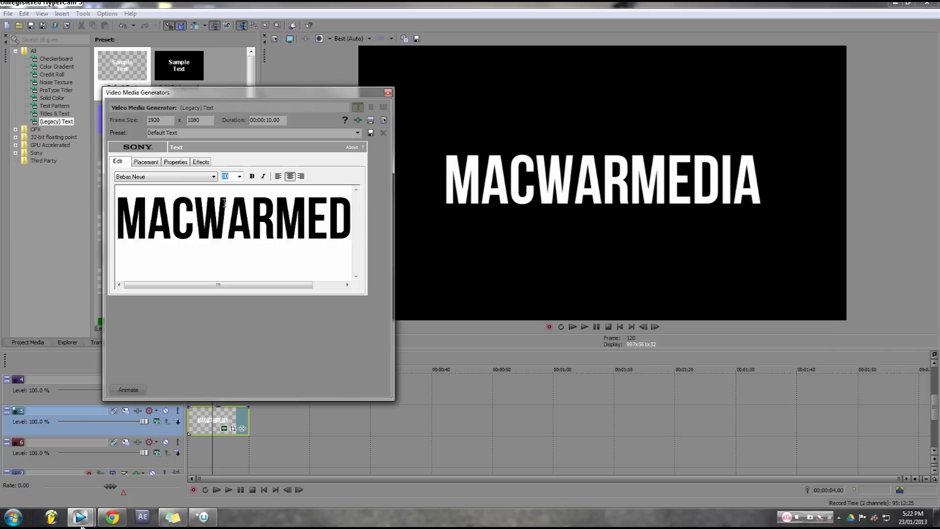
{"action": "key", "text": "Up"}
{"action": "key", "text": "Up"}
{"action": "key", "text": "Up"}
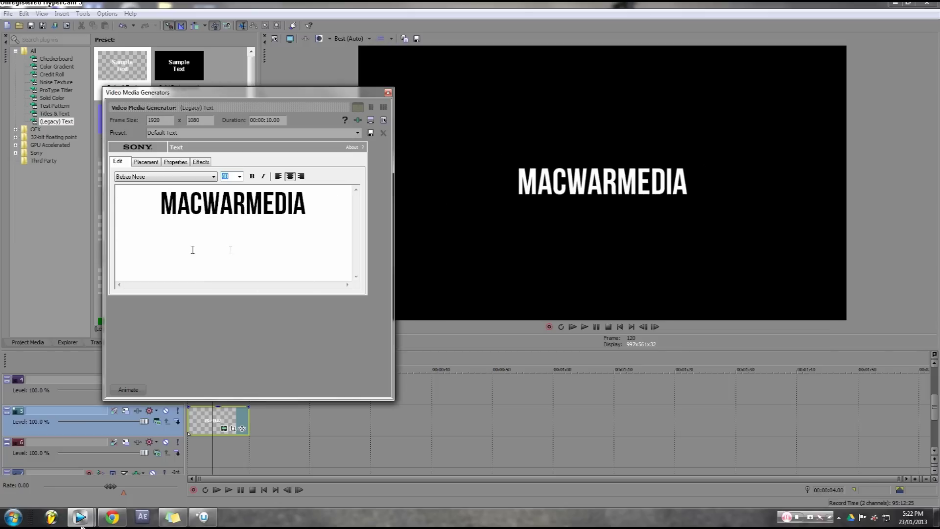
{"action": "left_click", "coordinate": [264, 223]}
{"action": "key", "text": "Down"}
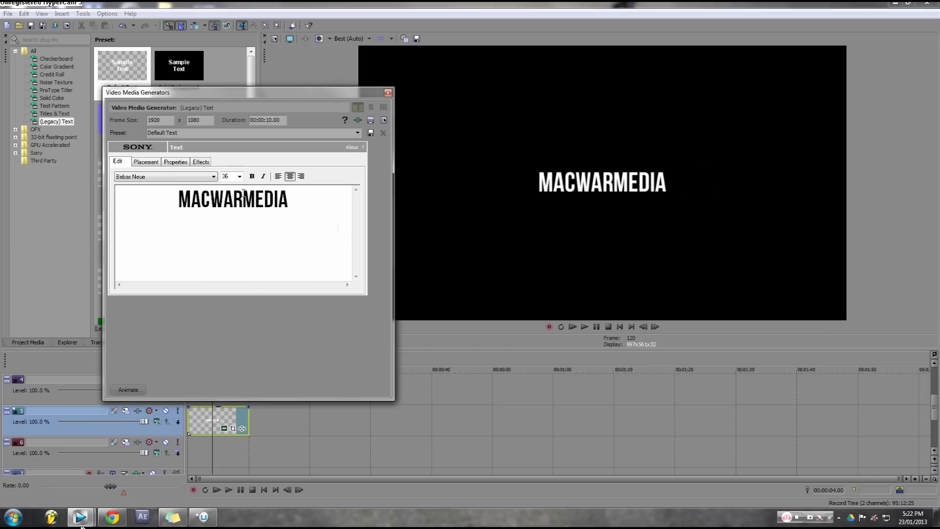
- Add a blue outline glow to MACWARMEDIA with width 0.190 and feather 0.727
{"action": "left_click", "coordinate": [147, 163]}
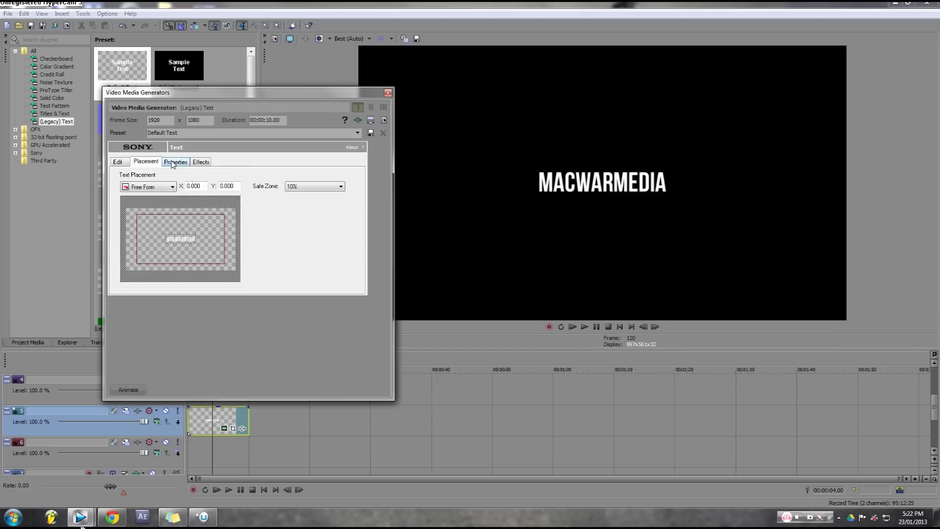
{"action": "left_click", "coordinate": [173, 163]}
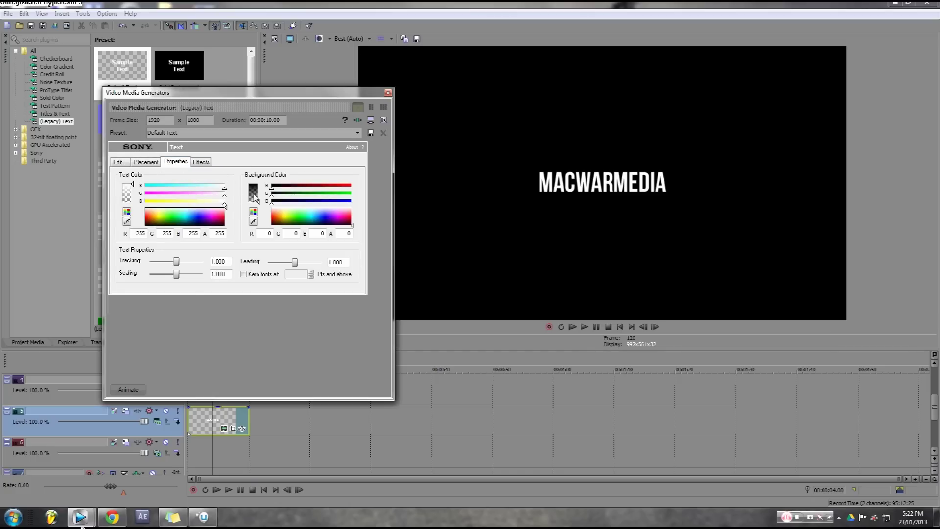
{"action": "left_click", "coordinate": [201, 162]}
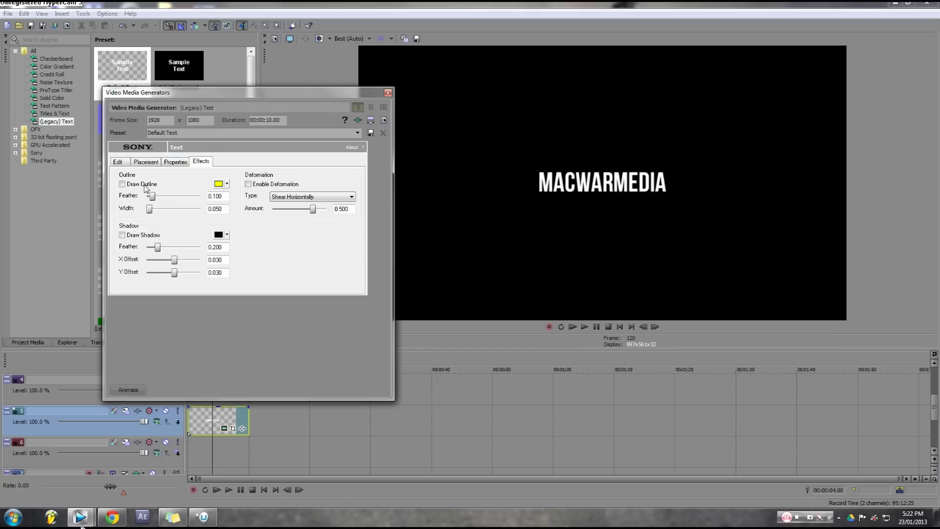
{"action": "left_click", "coordinate": [218, 187]}
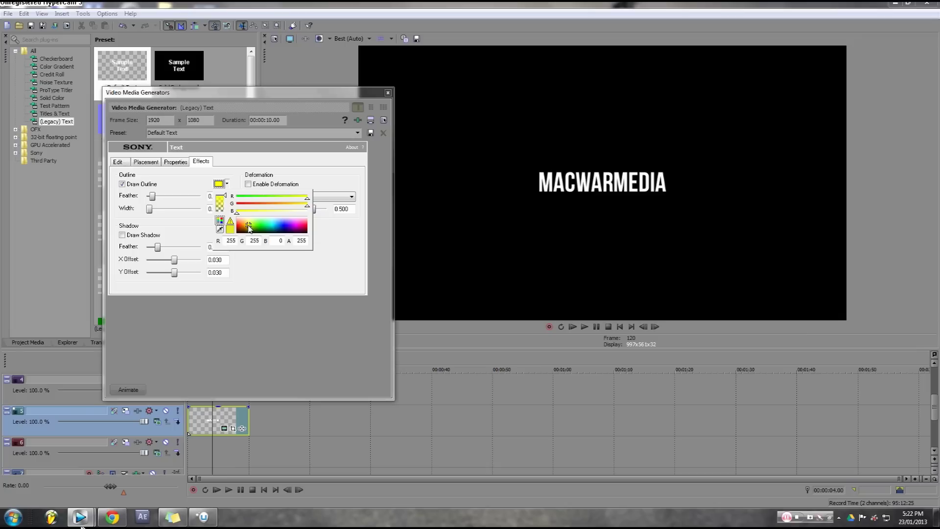
{"action": "left_click_drag", "start_coordinate": [249, 228], "coordinate": [280, 230]}
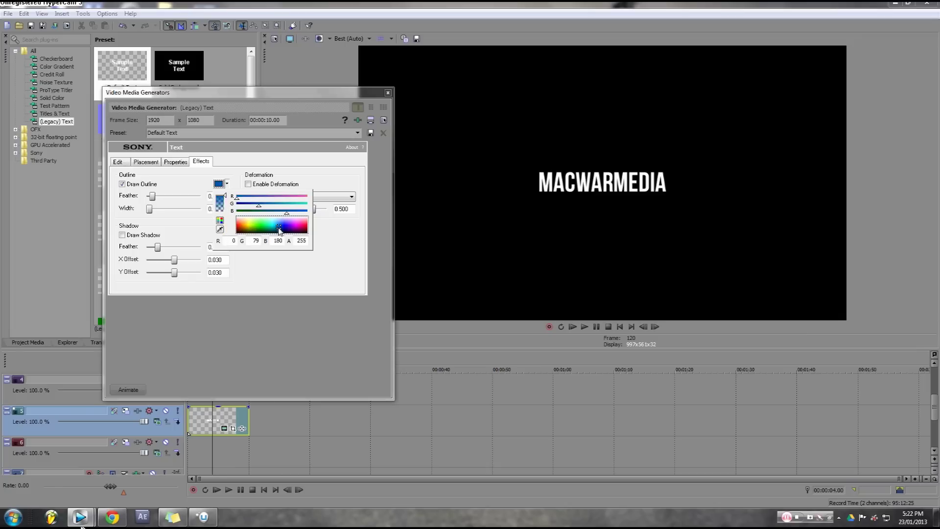
{"action": "left_click", "coordinate": [219, 184]}
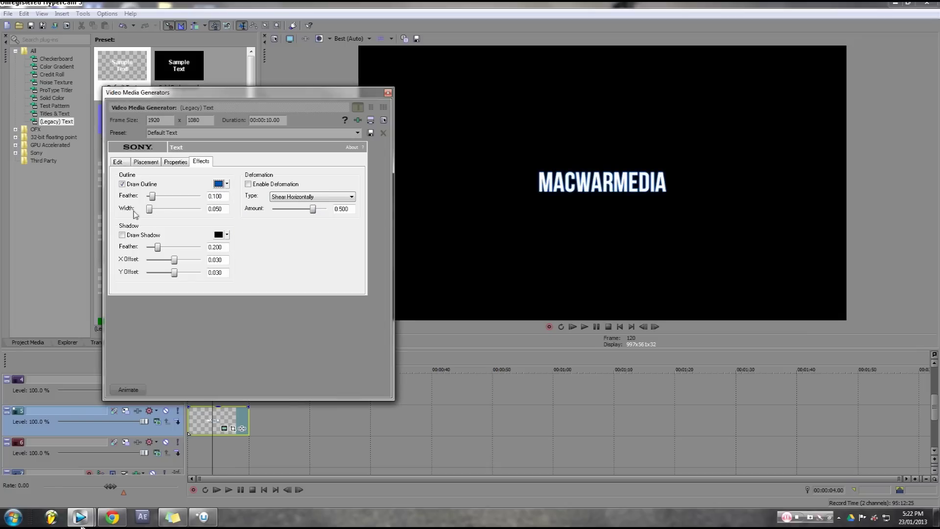
{"action": "mouse_move", "coordinate": [149, 210]}
{"action": "left_mouse_down"}
{"action": "mouse_move", "coordinate": [164, 211]}
{"action": "mouse_move", "coordinate": [165, 197]}
{"action": "mouse_move", "coordinate": [189, 199]}
{"action": "mouse_move", "coordinate": [157, 210]}
{"action": "left_mouse_up"}
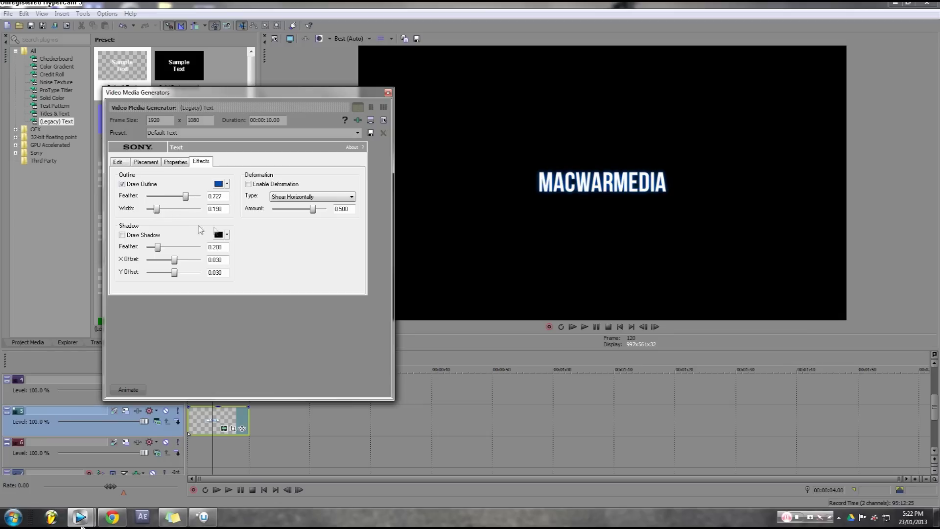
- Add a semi-transparent black drop shadow and close the text generator settings
{"action": "left_click", "coordinate": [122, 235]}
{"action": "left_click", "coordinate": [221, 235]}
{"action": "left_click_drag", "start_coordinate": [224, 250], "coordinate": [224, 257]}
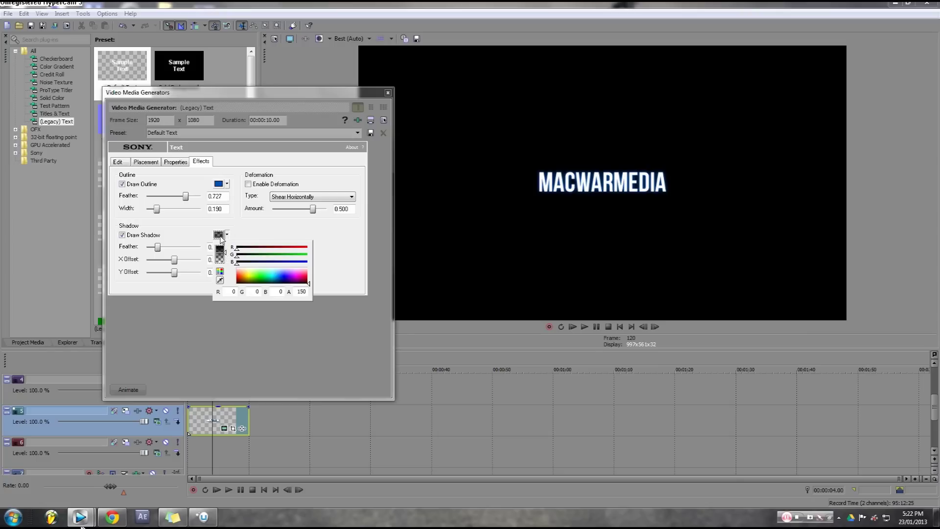
{"action": "left_click", "coordinate": [220, 237]}
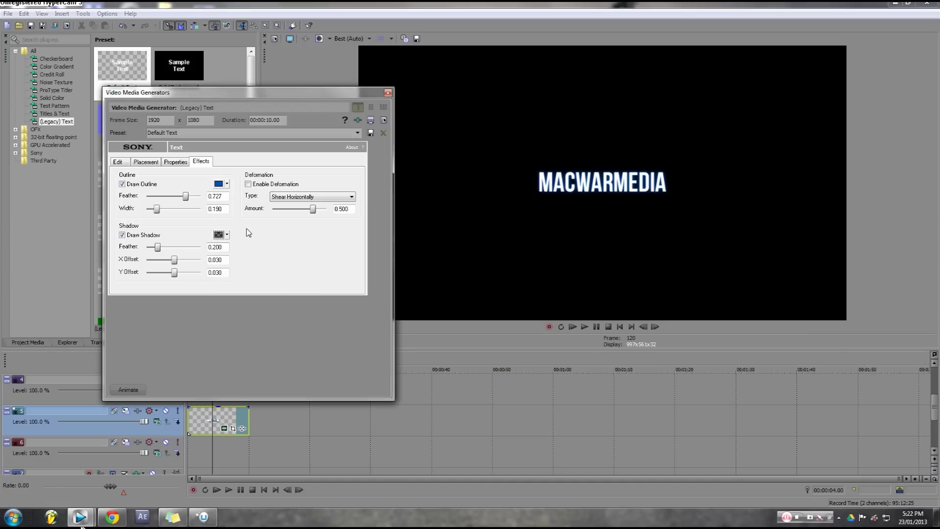
{"action": "left_click", "coordinate": [226, 238]}
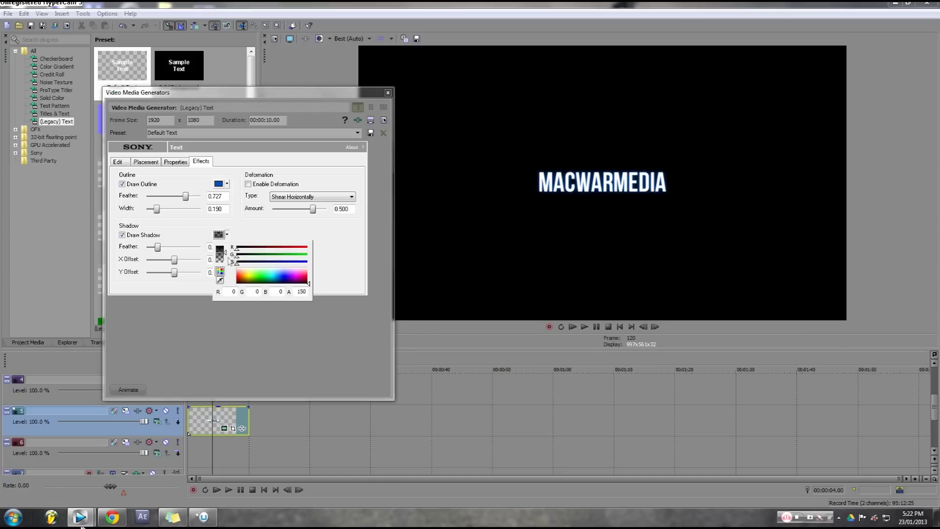
{"action": "left_click", "coordinate": [227, 235]}
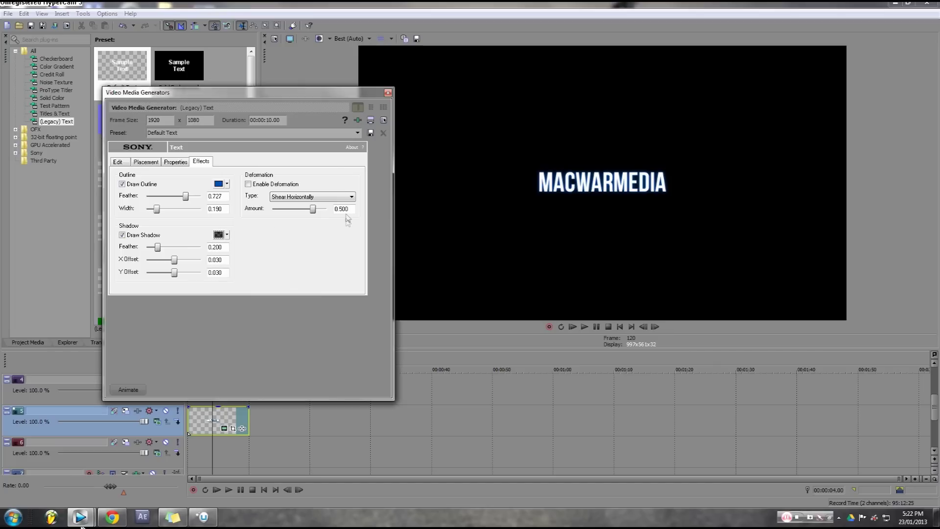
{"action": "left_click", "coordinate": [388, 93]}
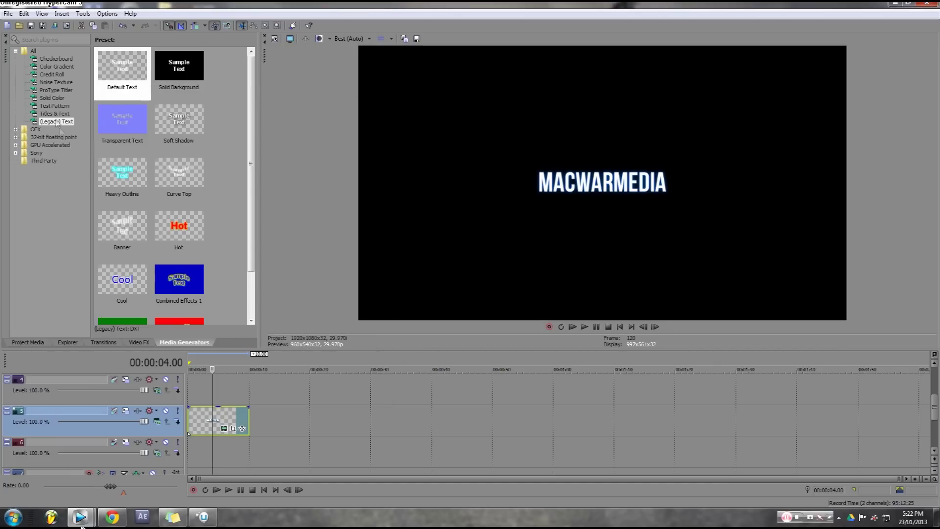
- Place the Black Solid Color preset on track 6 under the text and select it
{"action": "left_click", "coordinate": [61, 66]}
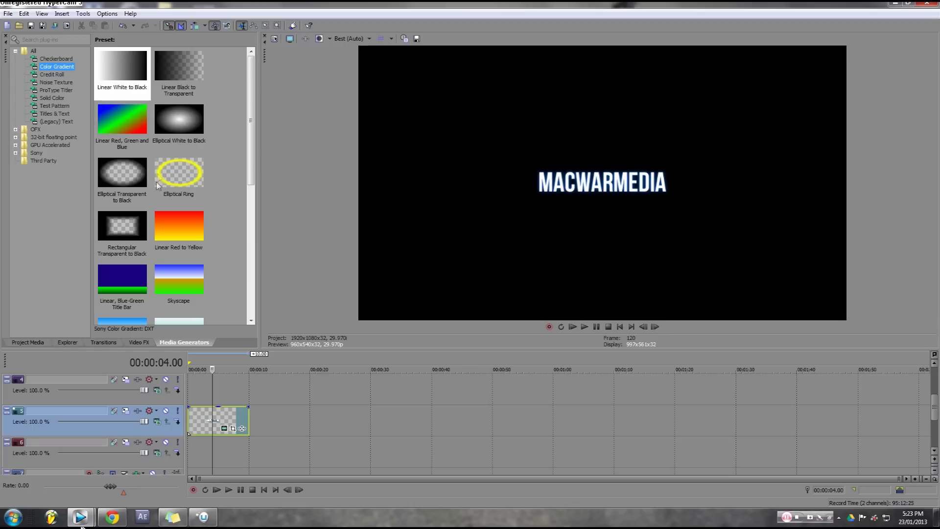
{"action": "left_click", "coordinate": [48, 74]}
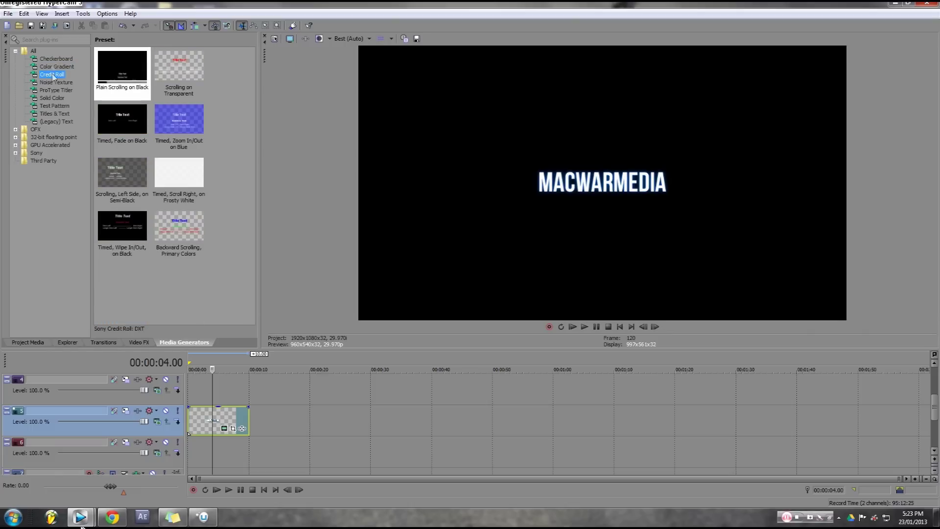
{"action": "left_click", "coordinate": [52, 98]}
{"action": "left_click", "coordinate": [183, 89]}
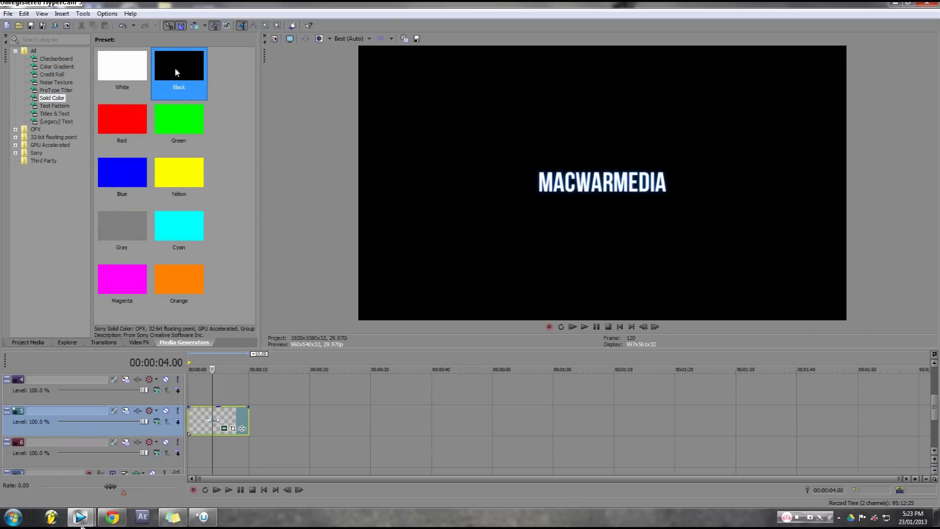
{"action": "left_click_drag", "start_coordinate": [178, 72], "coordinate": [218, 452]}
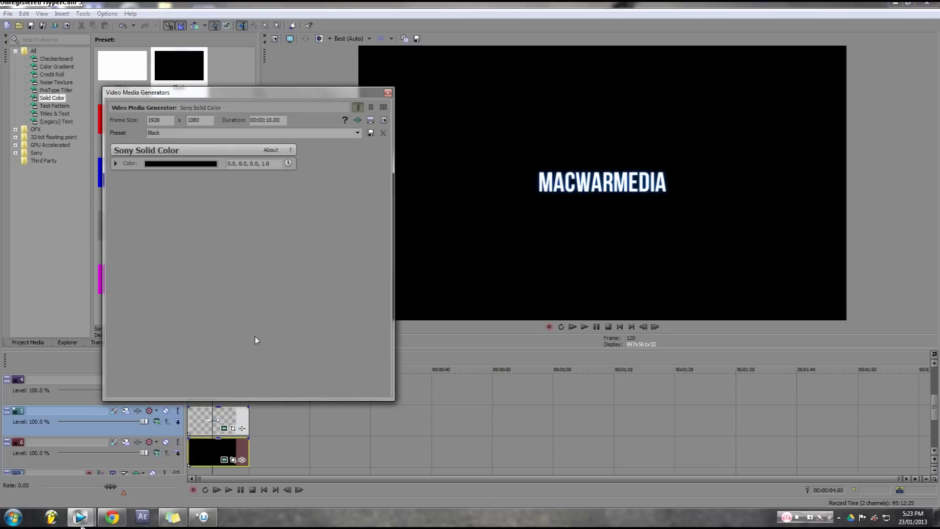
{"action": "left_click", "coordinate": [219, 452]}
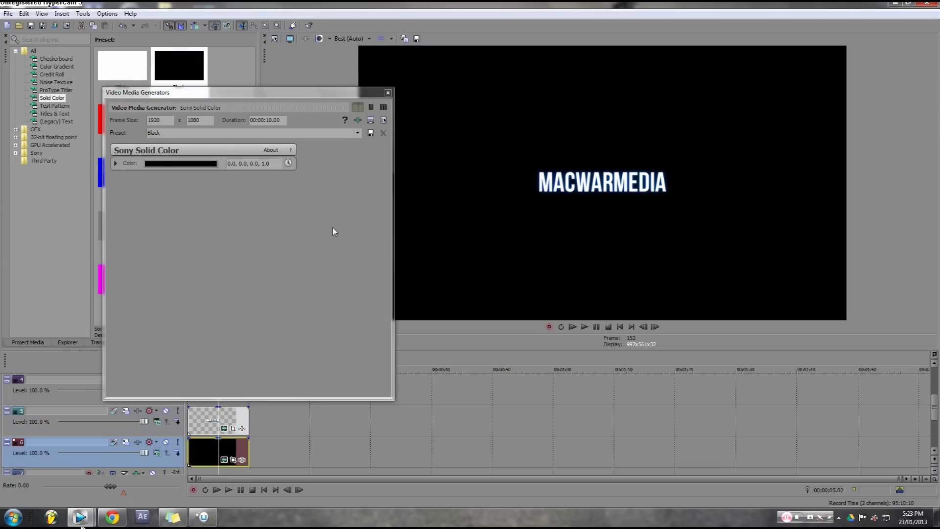
{"action": "left_click", "coordinate": [388, 93]}
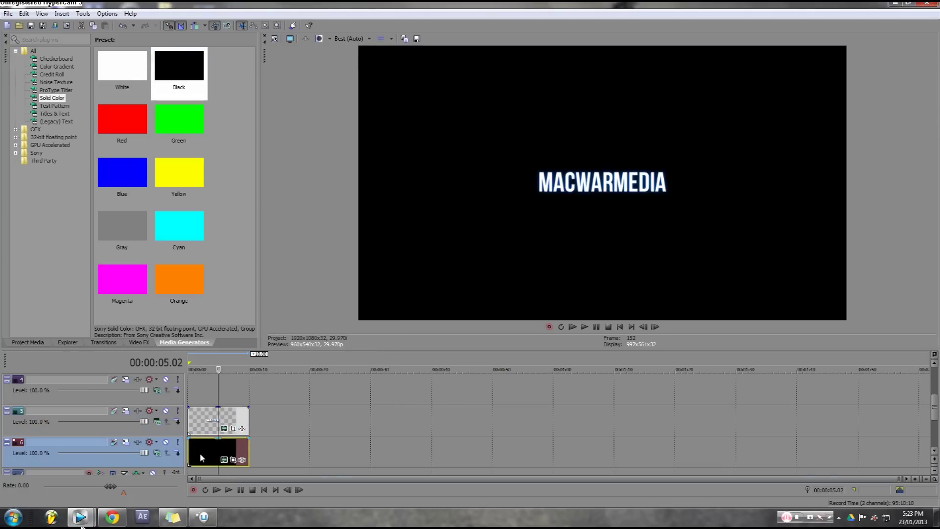
{"action": "left_click", "coordinate": [230, 420]}
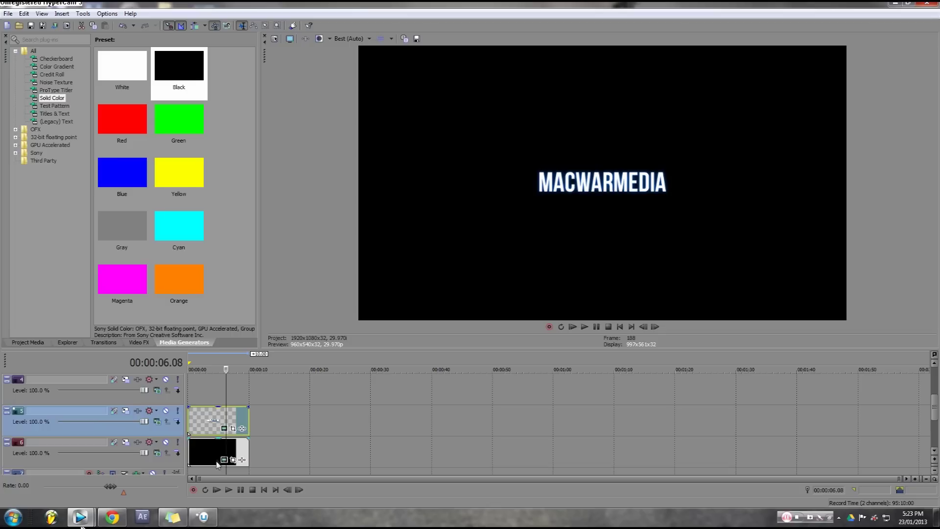
{"action": "left_click", "coordinate": [219, 461]}
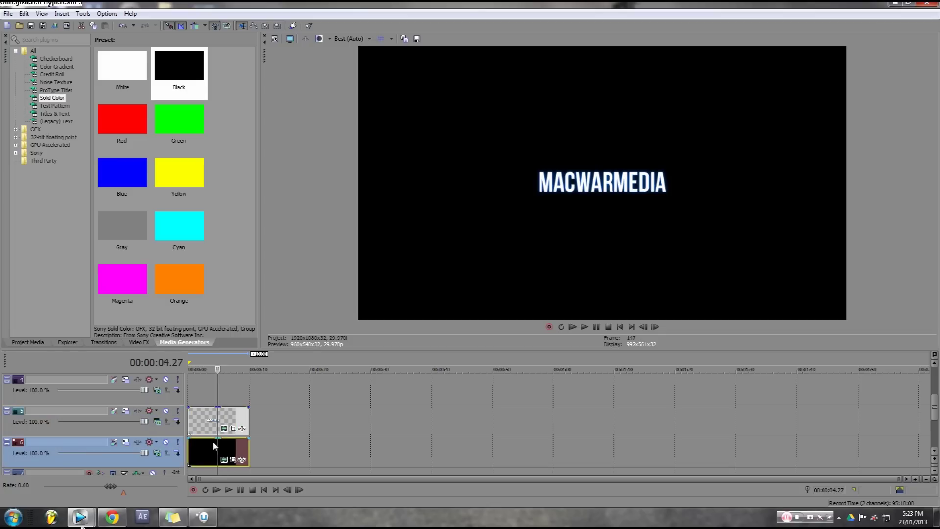
- Apply the Film Effects 'Low Quality Color Film' preset to the black background
{"action": "left_click", "coordinate": [145, 342]}
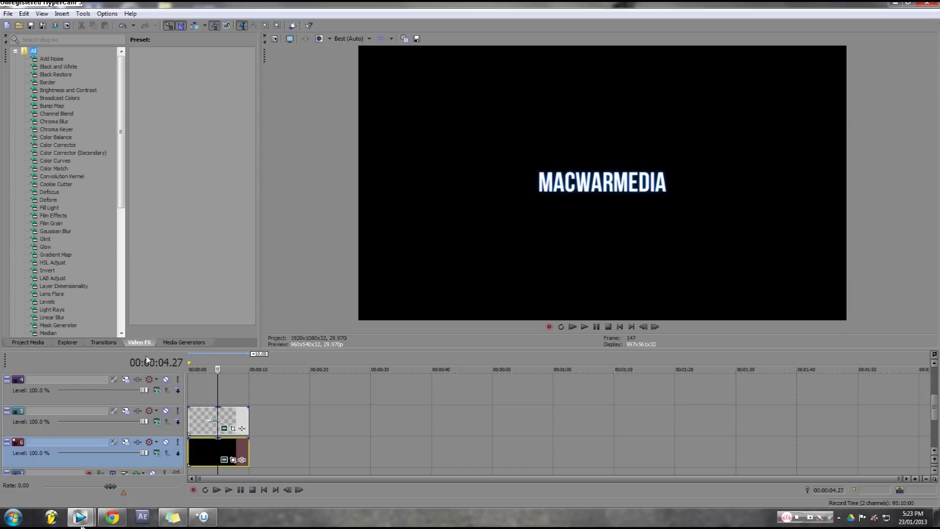
{"action": "left_click", "coordinate": [45, 184]}
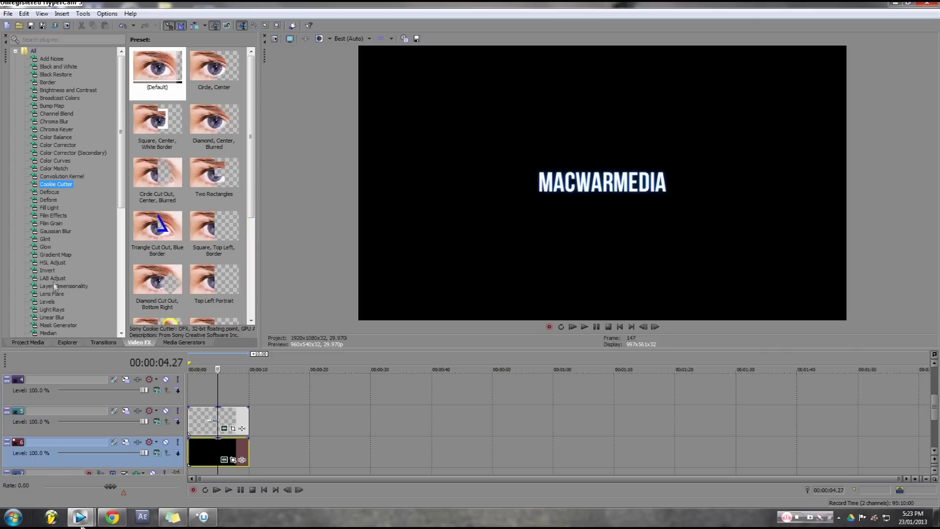
{"action": "key", "text": "Down"}
{"action": "key", "text": "Down"}
{"action": "key", "text": "Down"}
{"action": "key", "text": "Down"}
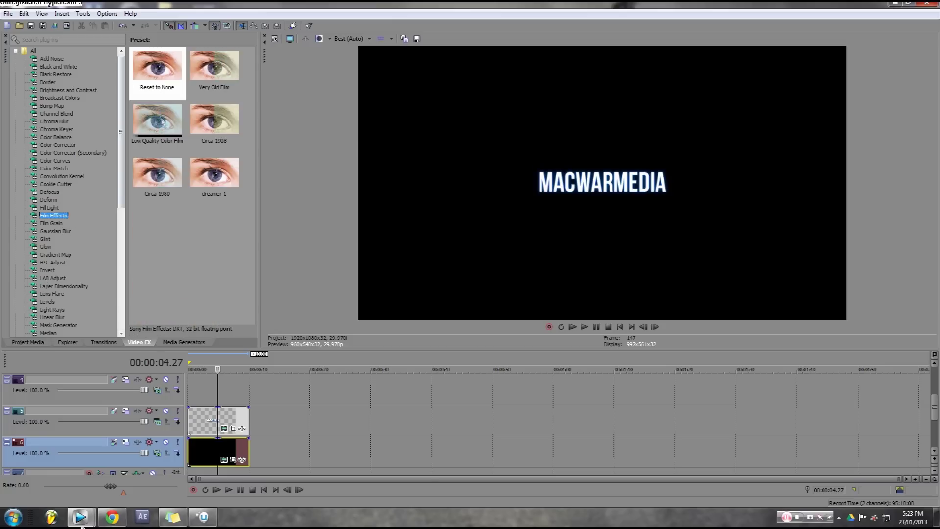
{"action": "left_click_drag", "start_coordinate": [149, 122], "coordinate": [230, 453]}
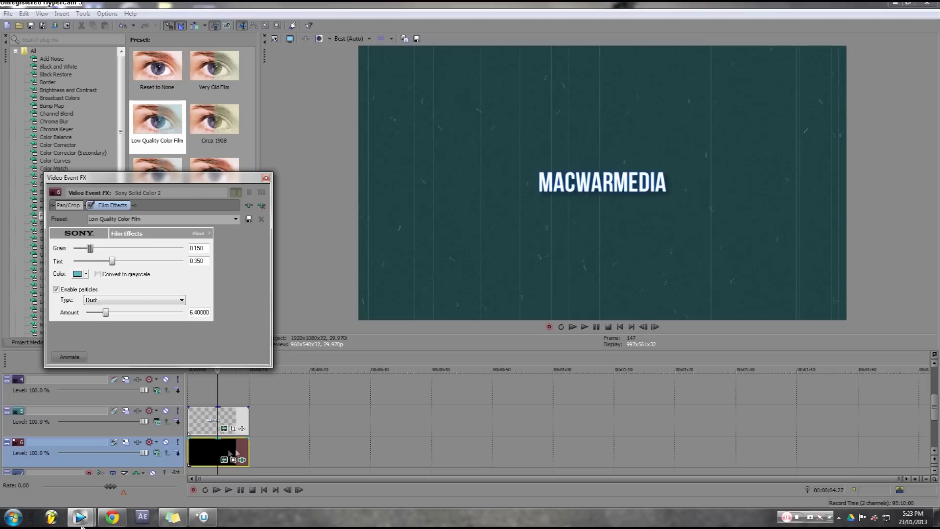
- Tint the film dark blue, weaken the tint, add dust, and raise grain to 0.304
{"action": "left_click", "coordinate": [80, 275]}
{"action": "left_click_drag", "start_coordinate": [132, 316], "coordinate": [137, 319]}
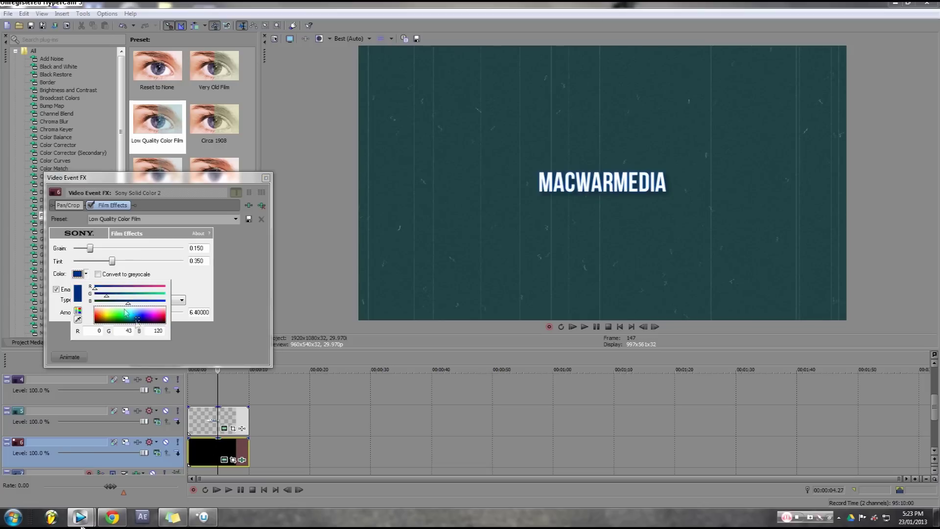
{"action": "left_click", "coordinate": [78, 274]}
{"action": "left_click_drag", "start_coordinate": [116, 267], "coordinate": [99, 267]}
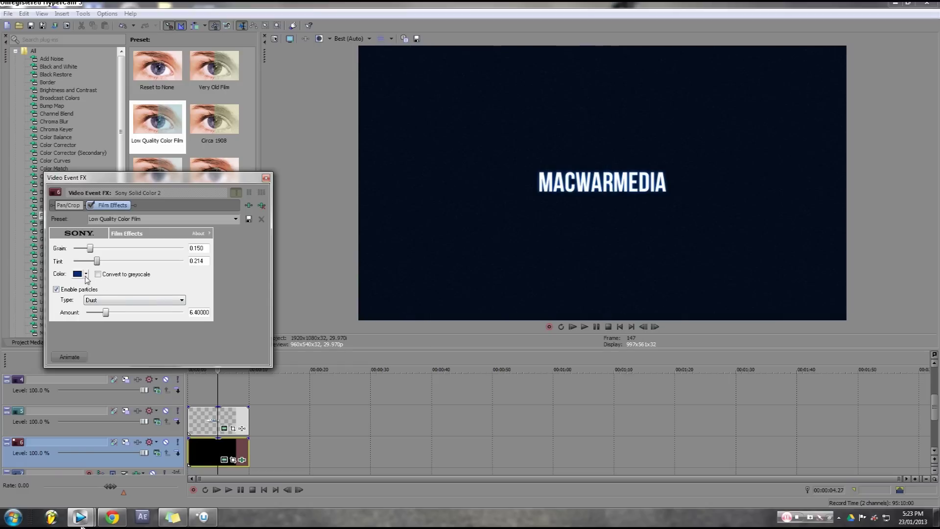
{"action": "left_click", "coordinate": [79, 274]}
{"action": "left_click_drag", "start_coordinate": [135, 323], "coordinate": [136, 324]}
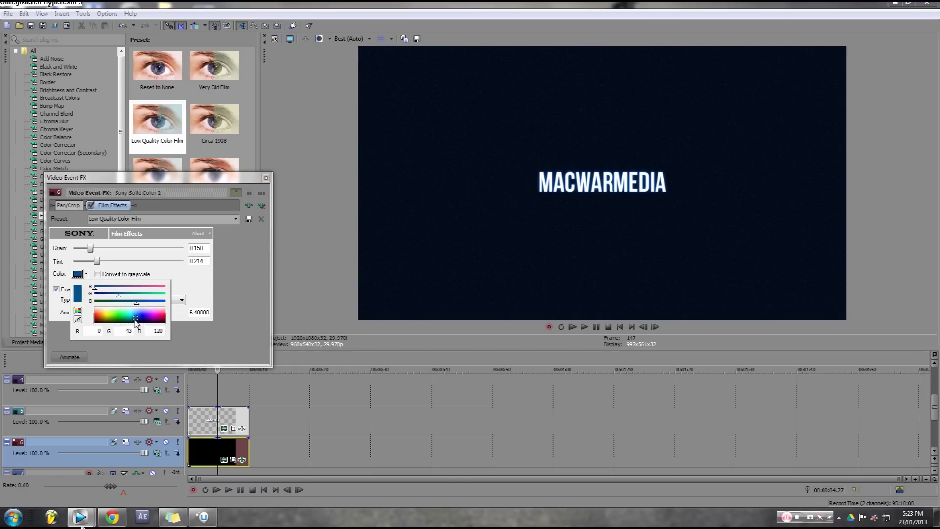
{"action": "left_click", "coordinate": [81, 274]}
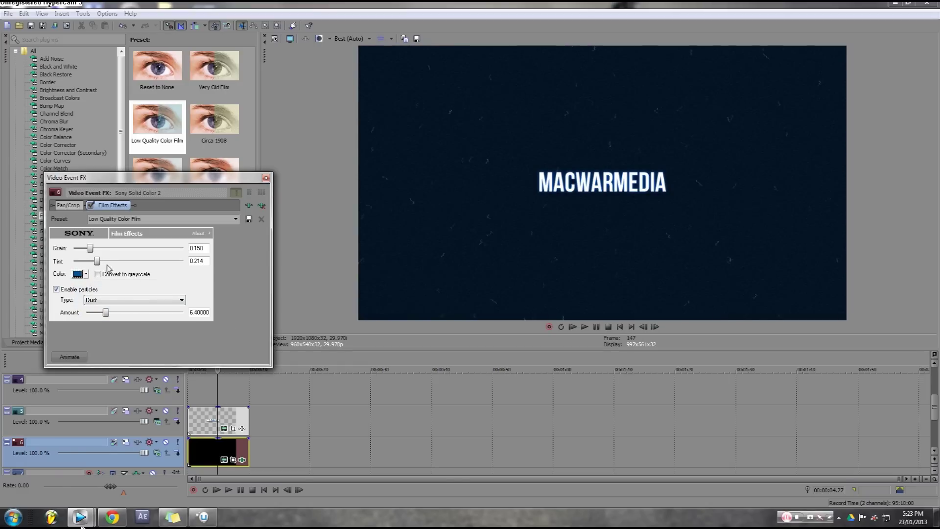
{"action": "left_click_drag", "start_coordinate": [106, 315], "coordinate": [134, 316]}
{"action": "left_click_drag", "start_coordinate": [91, 250], "coordinate": [108, 255]}
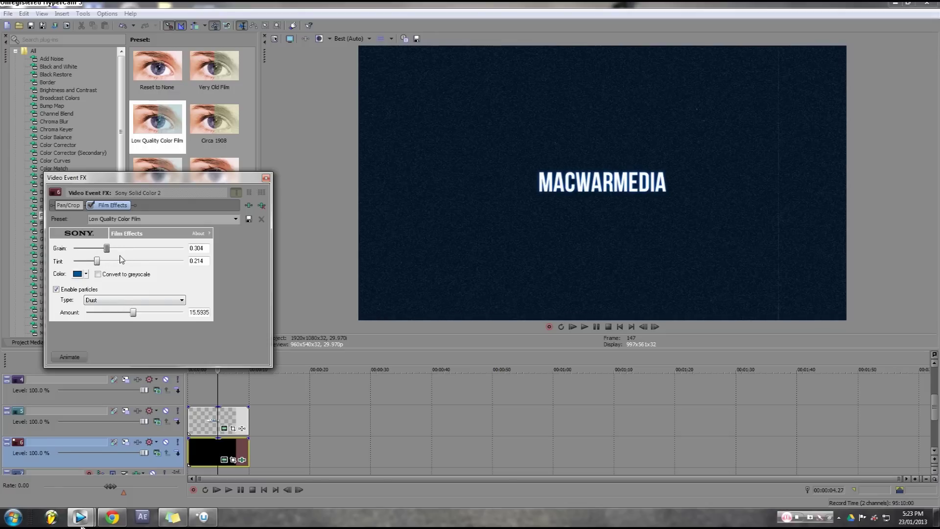
{"action": "left_click_drag", "start_coordinate": [96, 261], "coordinate": [98, 265]}
- Play the outro from the start to review the grainy background
{"action": "left_click", "coordinate": [266, 178]}
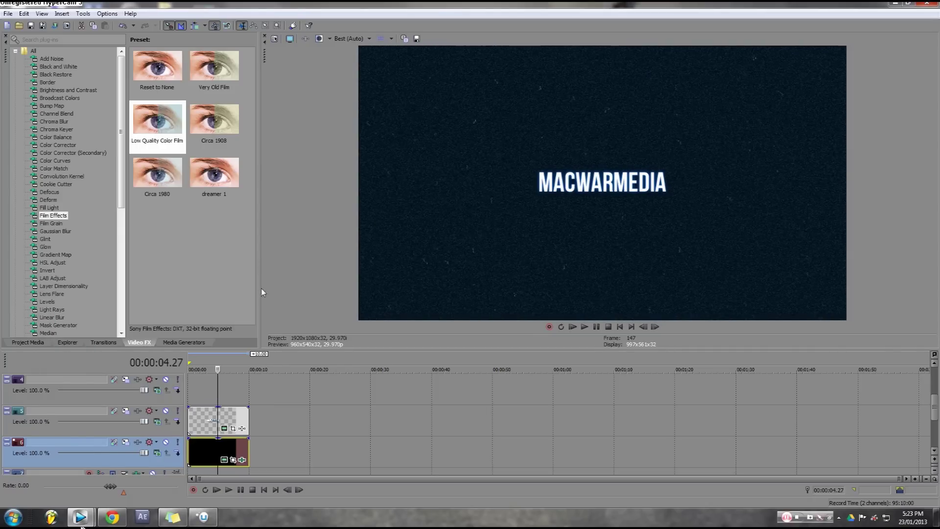
{"action": "left_click", "coordinate": [192, 389]}
{"action": "key", "text": "space"}
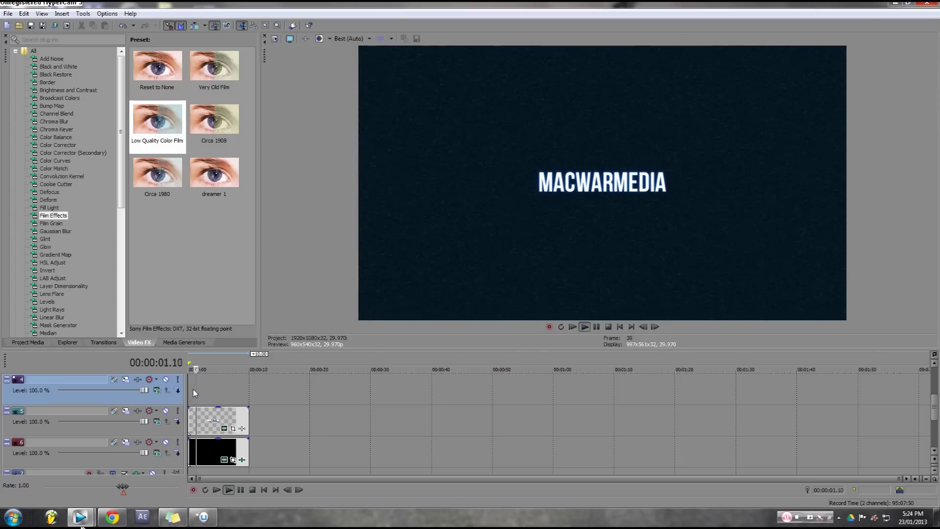
{"action": "key", "text": "Return"}
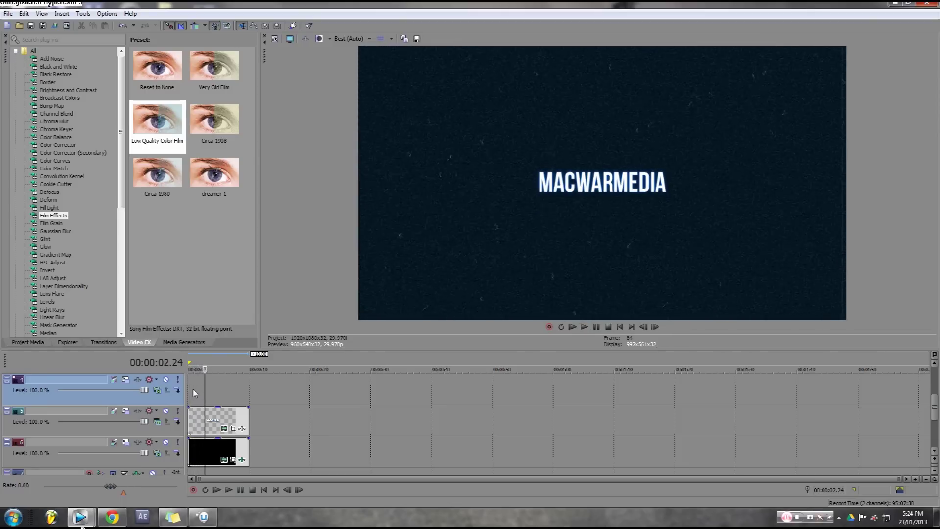
- Set the MACWARMEDIA clip's final Pan/Crop keyframe to 1,667.3 × 937.8 for a slow zoom-in
{"action": "left_click", "coordinate": [217, 418]}
{"action": "left_click", "coordinate": [225, 427]}
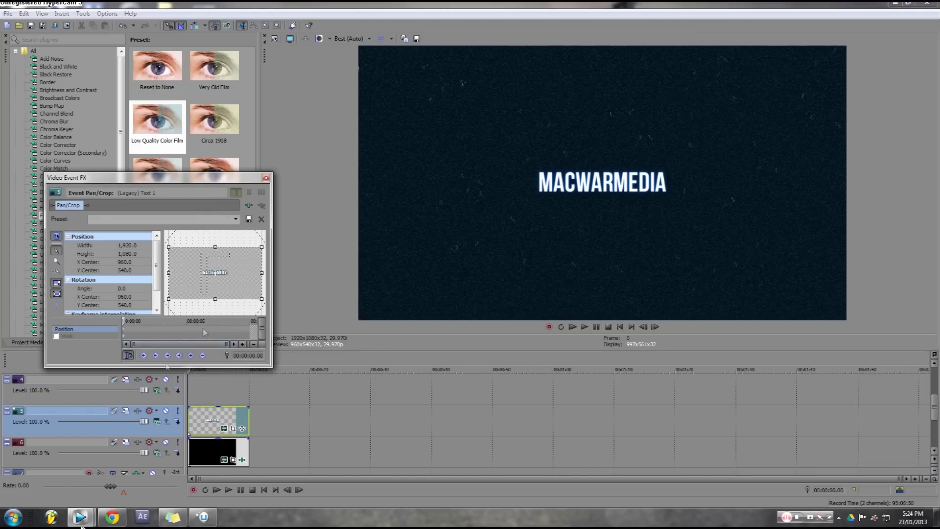
{"action": "left_click", "coordinate": [179, 356]}
{"action": "left_click_drag", "start_coordinate": [232, 299], "coordinate": [233, 296]}
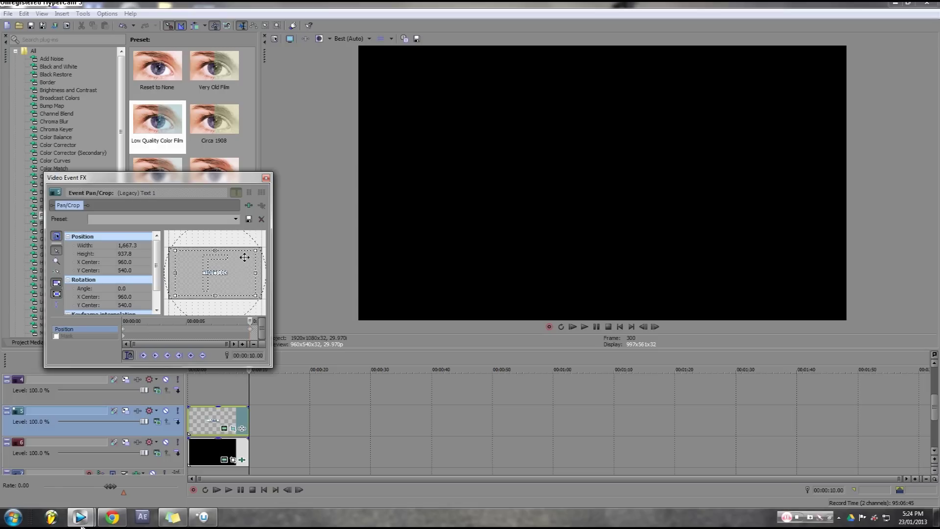
{"action": "left_click", "coordinate": [266, 177]}
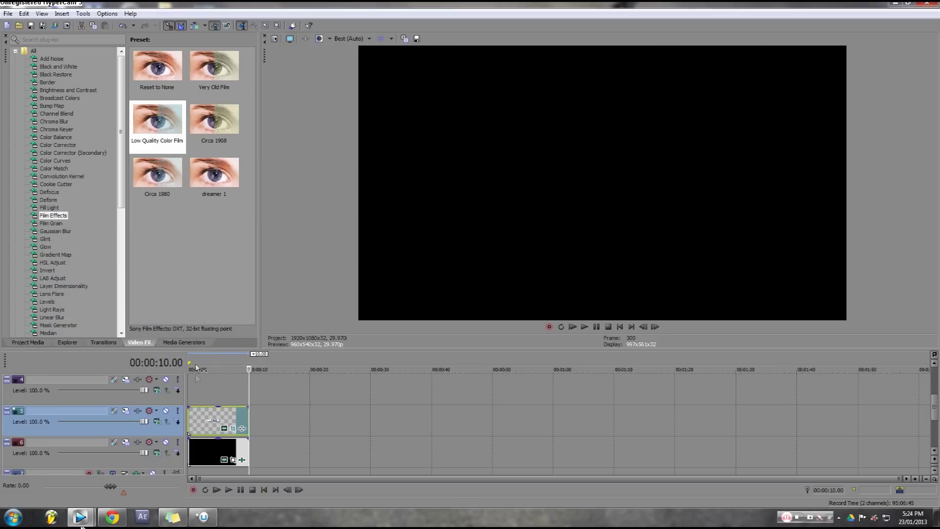
- Paste the text clip onto track 4 as a new copy of the source media
{"action": "left_click", "coordinate": [191, 361]}
{"action": "scroll", "coordinate": [211, 417], "scroll_direction": "up", "scroll_amount": 3}
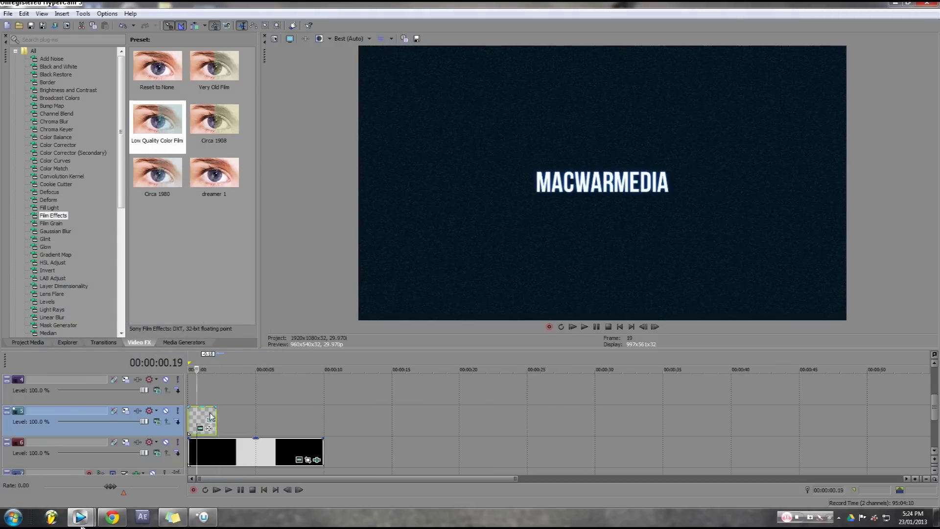
{"action": "scroll", "coordinate": [229, 422], "scroll_direction": "up", "scroll_amount": 1}
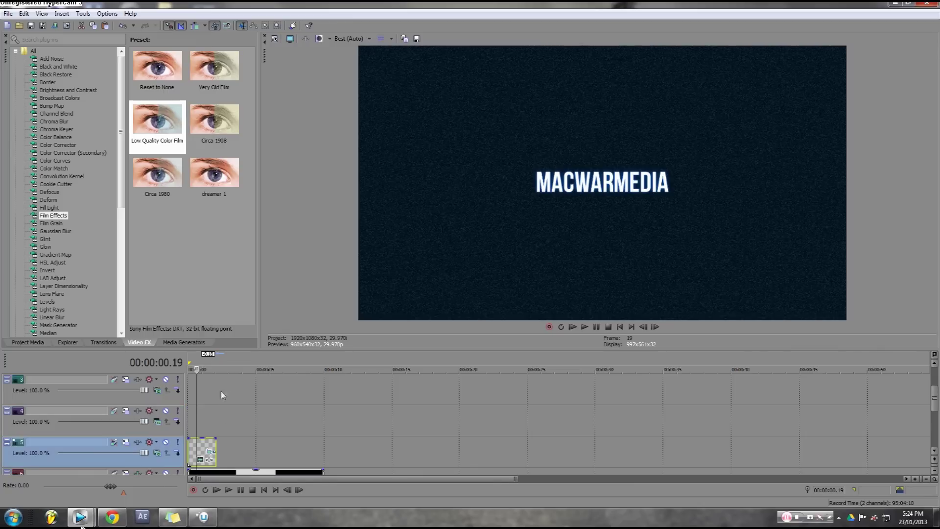
{"action": "left_click", "coordinate": [193, 422]}
{"action": "key", "text": "ctrl+v"}
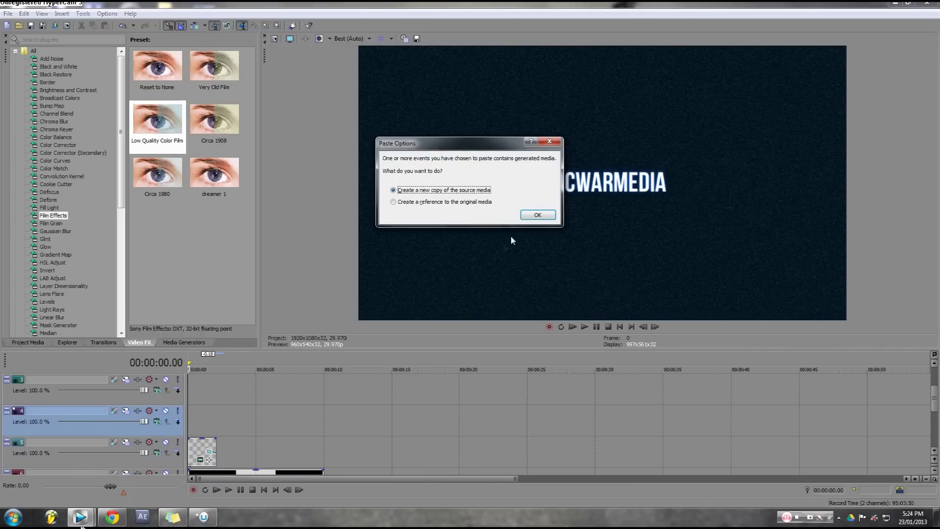
{"action": "left_click", "coordinate": [528, 217]}
{"action": "left_click", "coordinate": [194, 385]}
{"action": "left_click", "coordinate": [214, 420]}
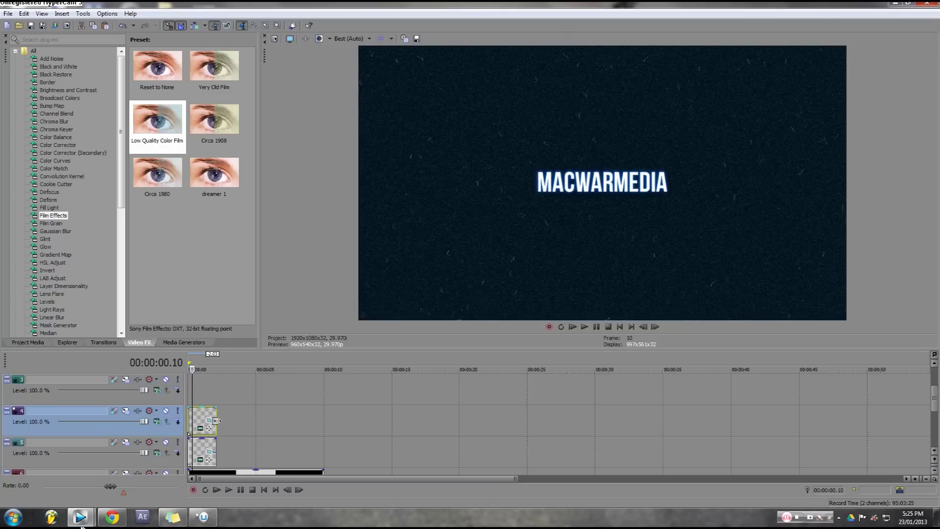
{"action": "left_click", "coordinate": [202, 449]}
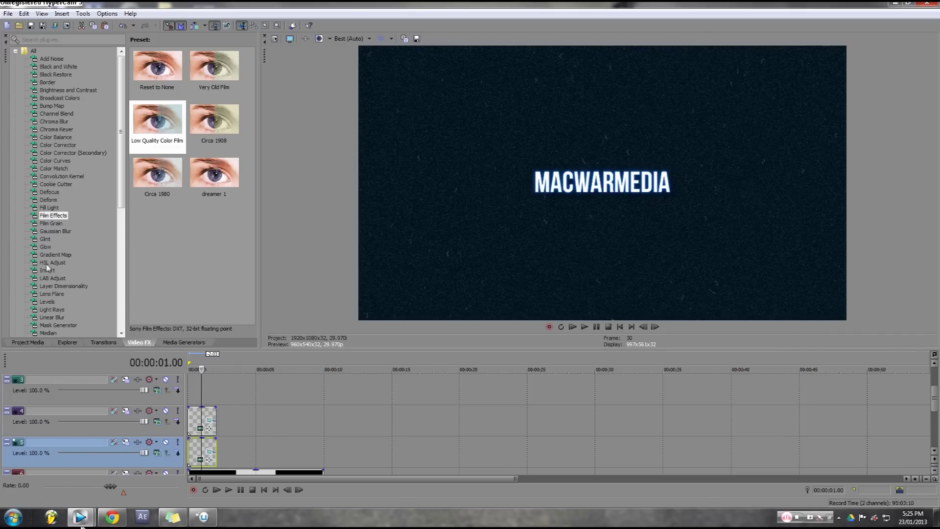
- Apply the TV Simulator 'Bad Sync' preset to the MACWARMEDIA title and preview it
{"action": "left_click", "coordinate": [46, 247]}
{"action": "key", "text": "Down"}
{"action": "key", "text": "Down"}
{"action": "key", "text": "Down"}
{"action": "key", "text": "Down"}
{"action": "key", "text": "Down"}
{"action": "key", "text": "Down"}
{"action": "key", "text": "Down"}
{"action": "key", "text": "Down"}
{"action": "key", "text": "Down"}
{"action": "key", "text": "Down"}
{"action": "key", "text": "Down"}
{"action": "key", "text": "Down"}
{"action": "key", "text": "Down"}
{"action": "key", "text": "Down"}
{"action": "key", "text": "Down"}
{"action": "key", "text": "Down"}
{"action": "key", "text": "Down"}
{"action": "key", "text": "Down"}
{"action": "key", "text": "Down"}
{"action": "key", "text": "Down"}
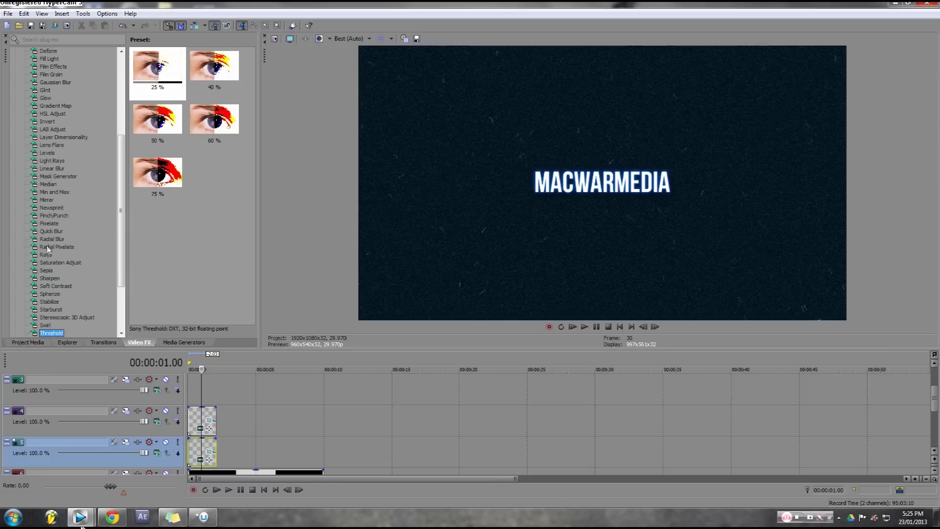
{"action": "scroll", "coordinate": [49, 250], "scroll_direction": "down", "scroll_amount": 2}
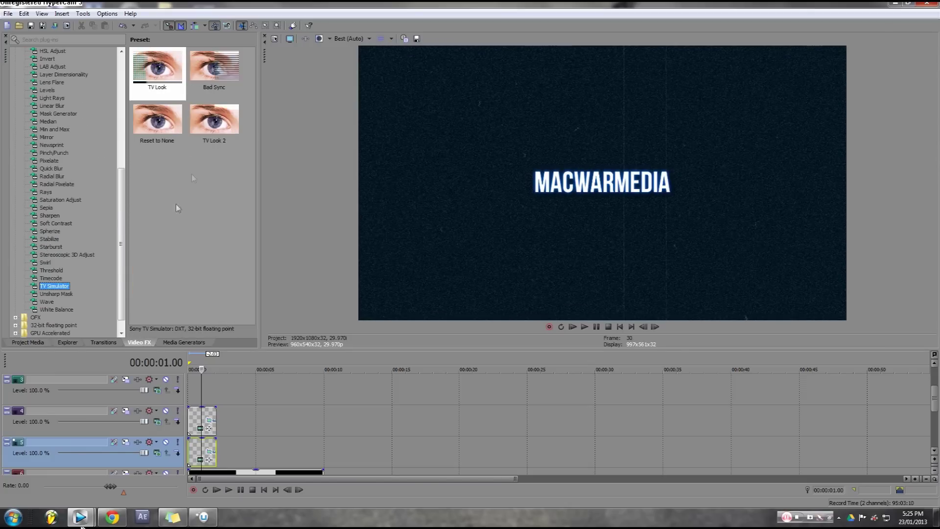
{"action": "left_click", "coordinate": [212, 69]}
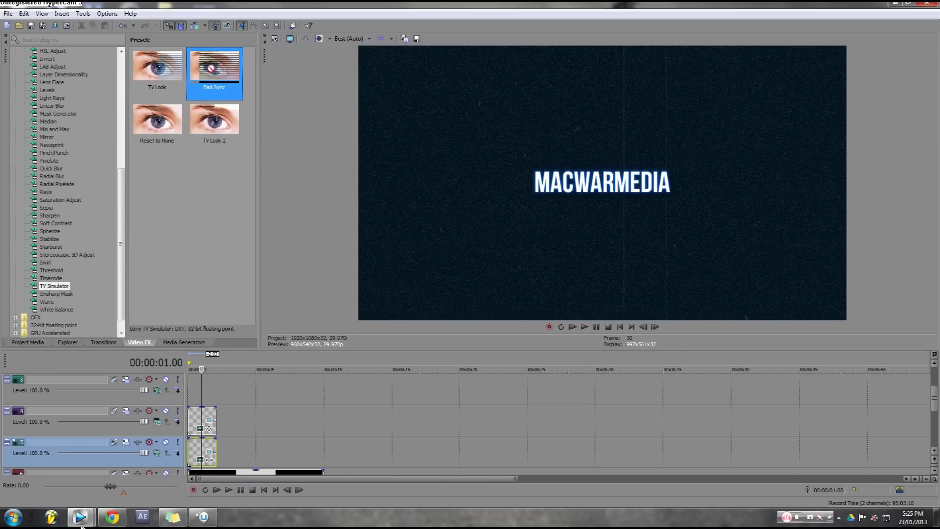
{"action": "left_click_drag", "start_coordinate": [247, 408], "coordinate": [203, 452]}
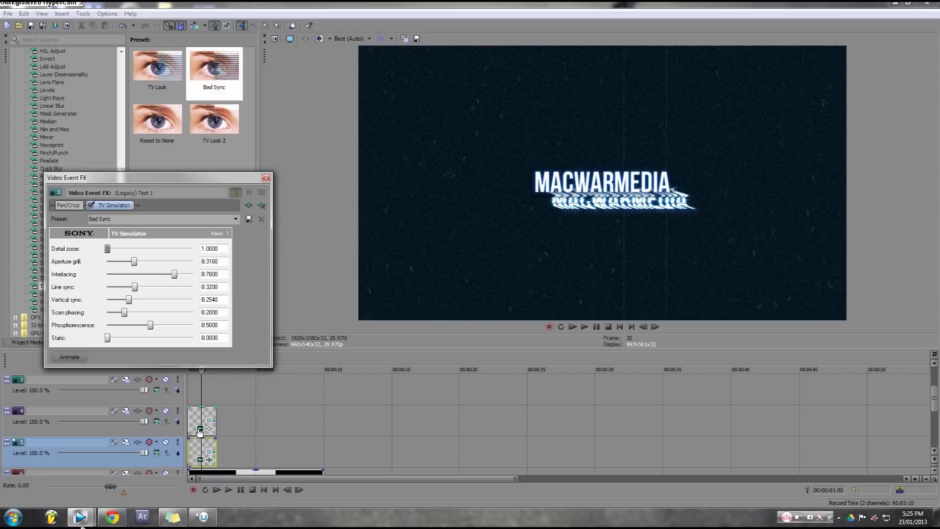
{"action": "left_click", "coordinate": [195, 449]}
{"action": "key", "text": "space"}
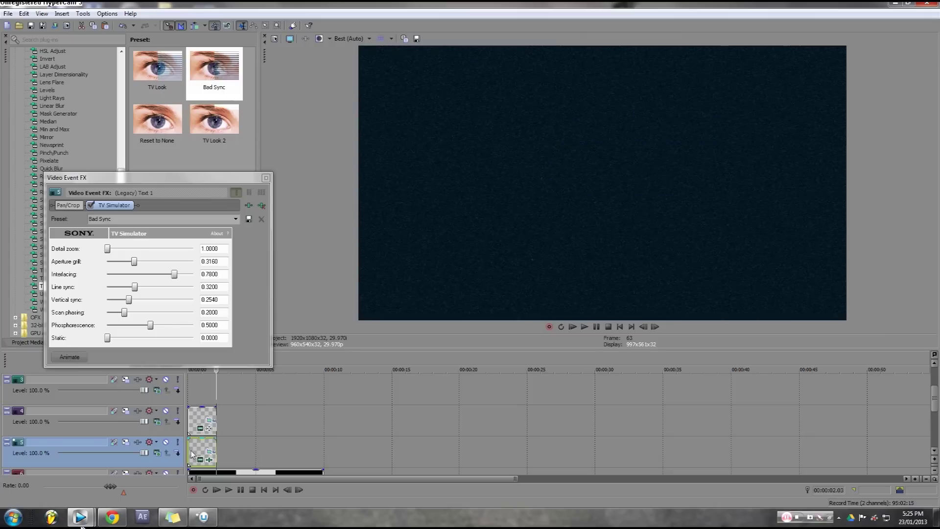
{"action": "left_click", "coordinate": [197, 449]}
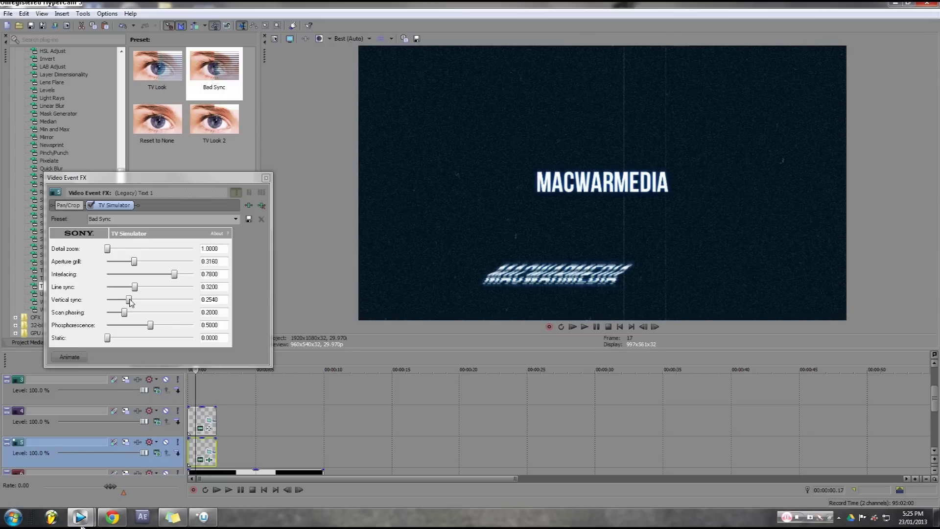
- Max out the glitch's vertical sync and lower line sync to 0.158
{"action": "left_click_drag", "start_coordinate": [129, 299], "coordinate": [221, 299]}
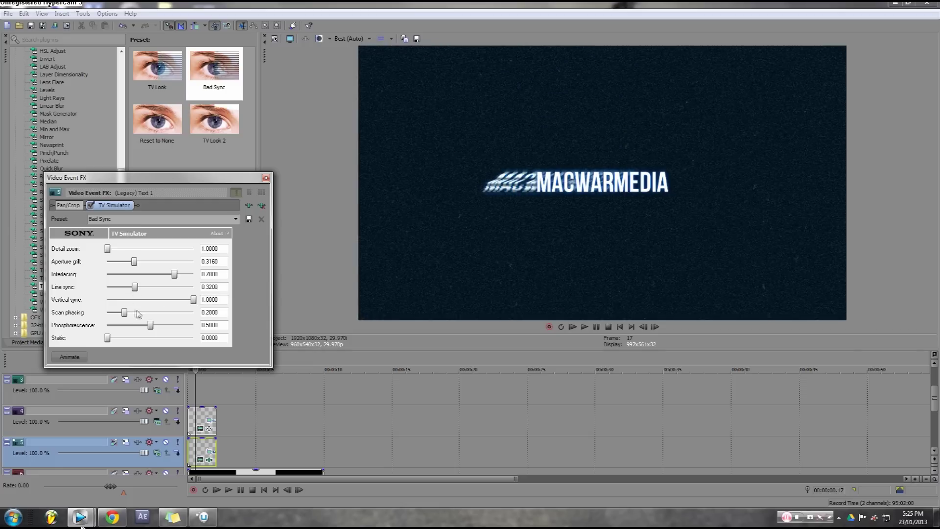
{"action": "left_click", "coordinate": [189, 450]}
{"action": "key", "text": "space"}
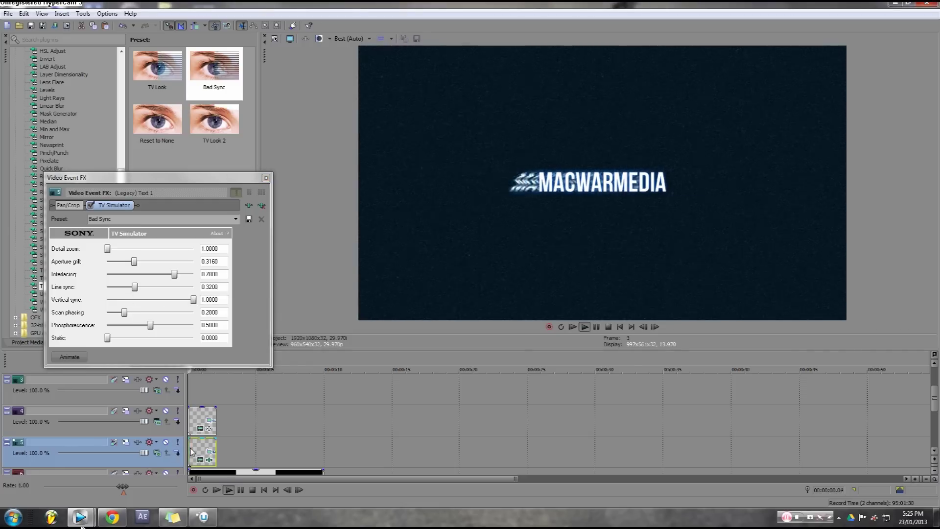
{"action": "key", "text": "space"}
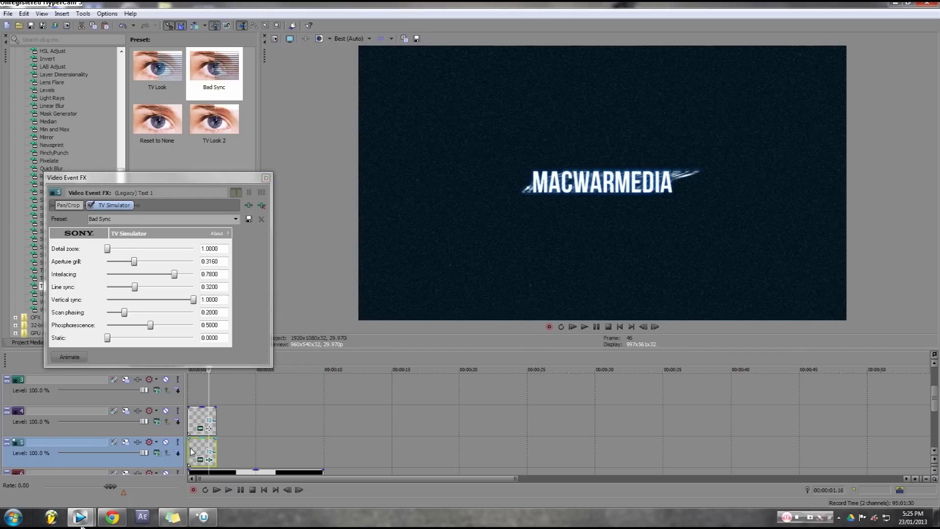
{"action": "left_click", "coordinate": [138, 293]}
{"action": "left_click_drag", "start_coordinate": [137, 290], "coordinate": [123, 290]}
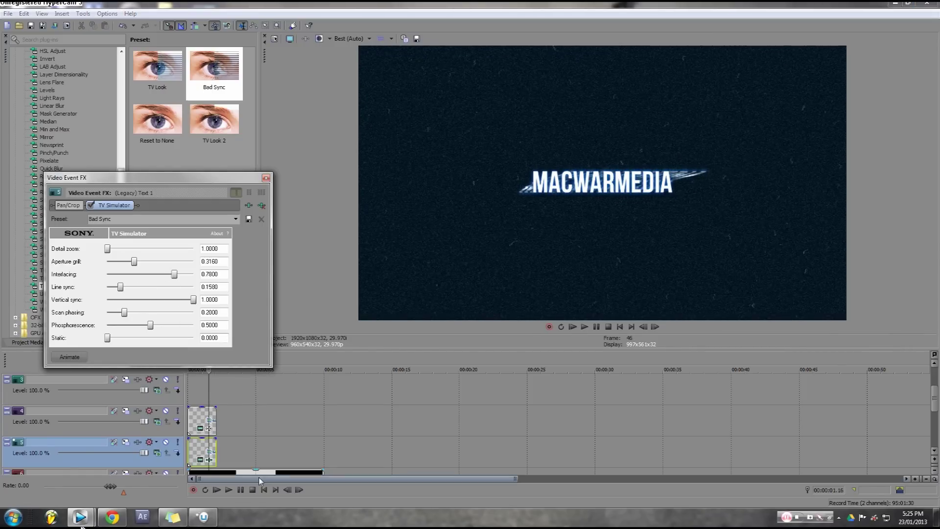
{"action": "left_click", "coordinate": [189, 446]}
{"action": "key", "text": "space"}
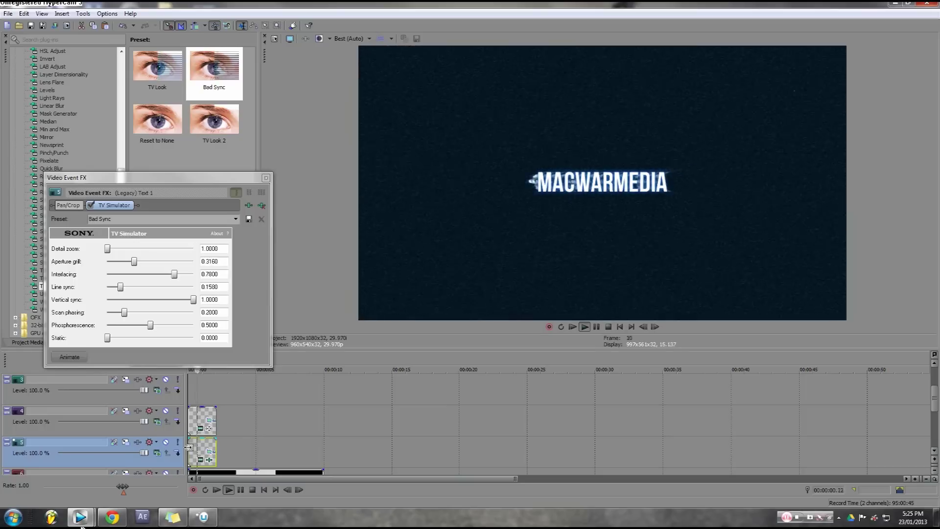
{"action": "key", "text": "space"}
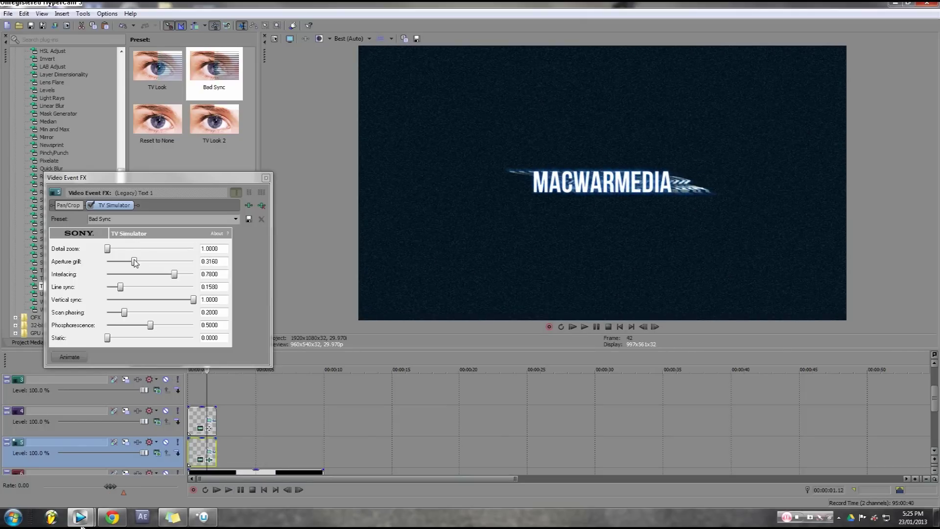
- Set aperture grill to about 0.538, phosphorescence 0.726, static 0.232, then review playback
{"action": "left_click_drag", "start_coordinate": [134, 262], "coordinate": [162, 262]}
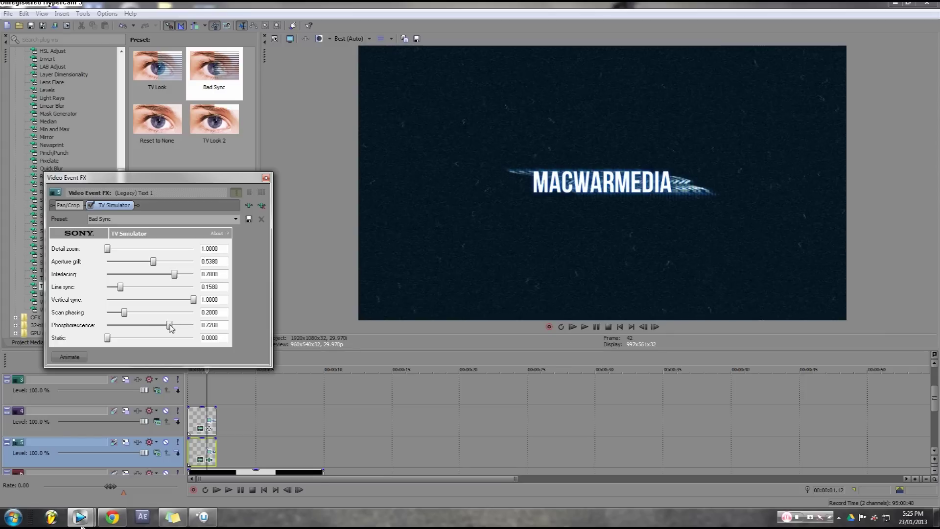
{"action": "left_click_drag", "start_coordinate": [176, 333], "coordinate": [171, 334]}
{"action": "left_click_drag", "start_coordinate": [108, 338], "coordinate": [132, 337]}
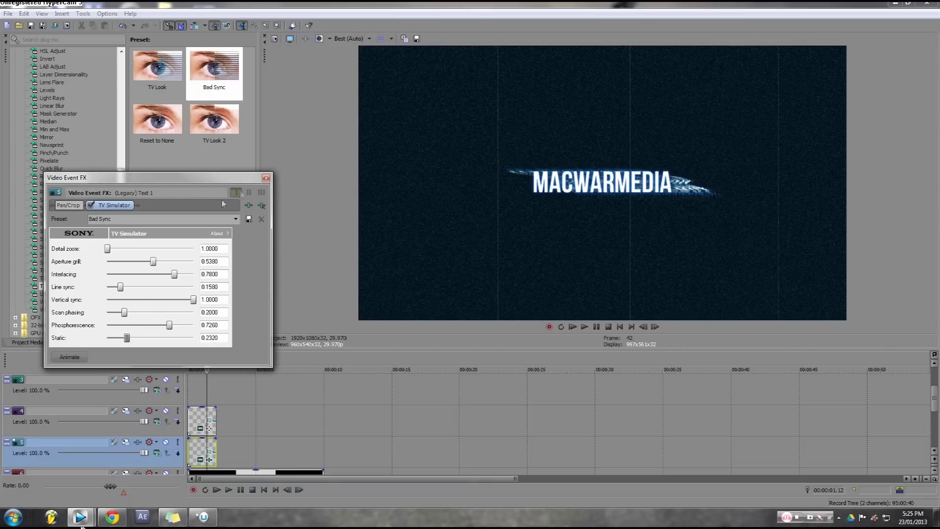
{"action": "left_click", "coordinate": [265, 177]}
{"action": "key", "text": "space"}
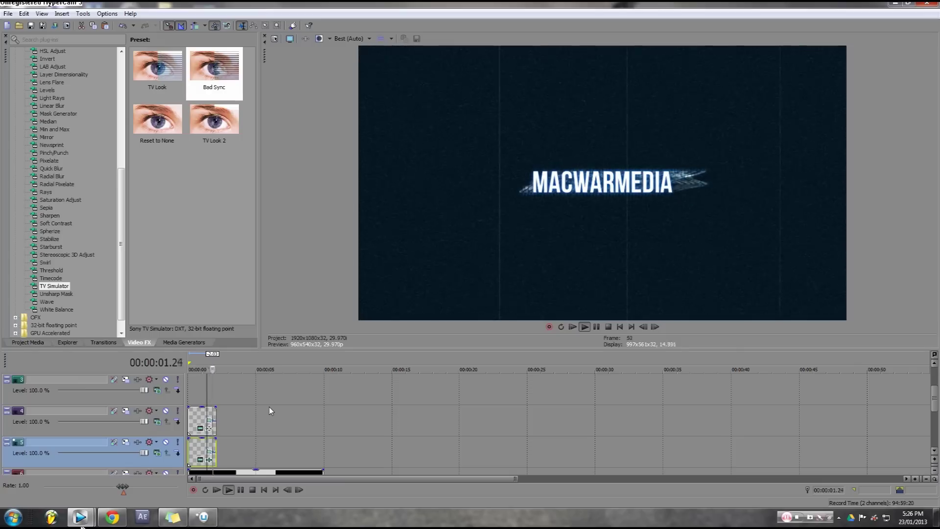
{"action": "scroll", "coordinate": [282, 411], "scroll_direction": "up", "scroll_amount": 4}
{"action": "key", "text": "space"}
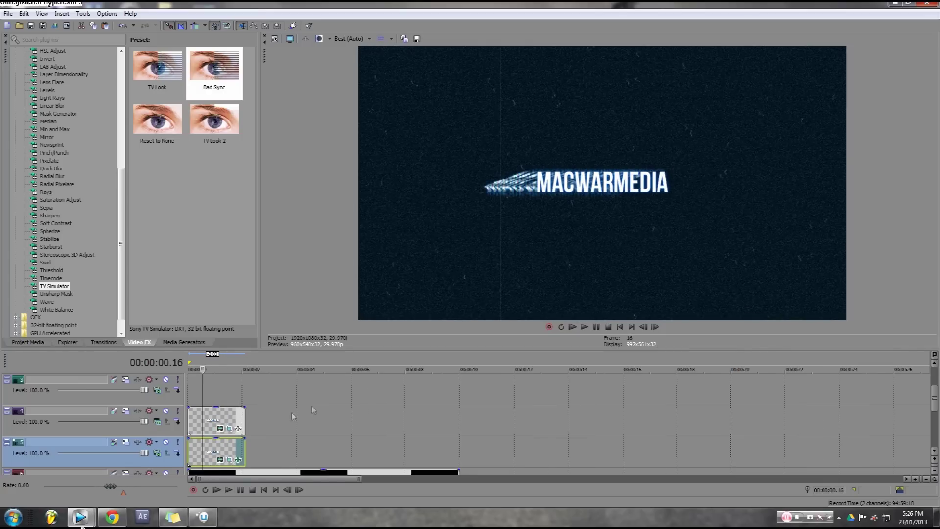
{"action": "key", "text": "space"}
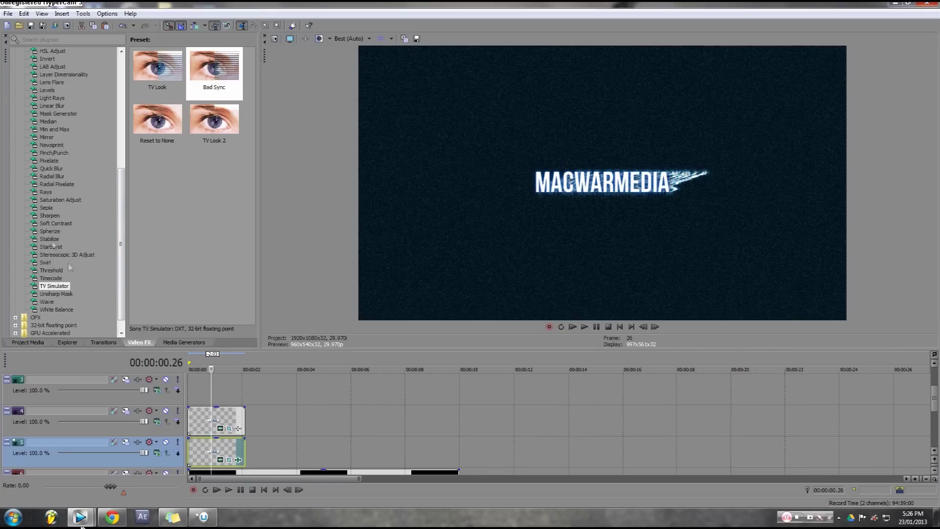
- Apply Linear Blur 'Horizontal Light' to the title with amount 0.129 and preview it
{"action": "left_click", "coordinate": [51, 201]}
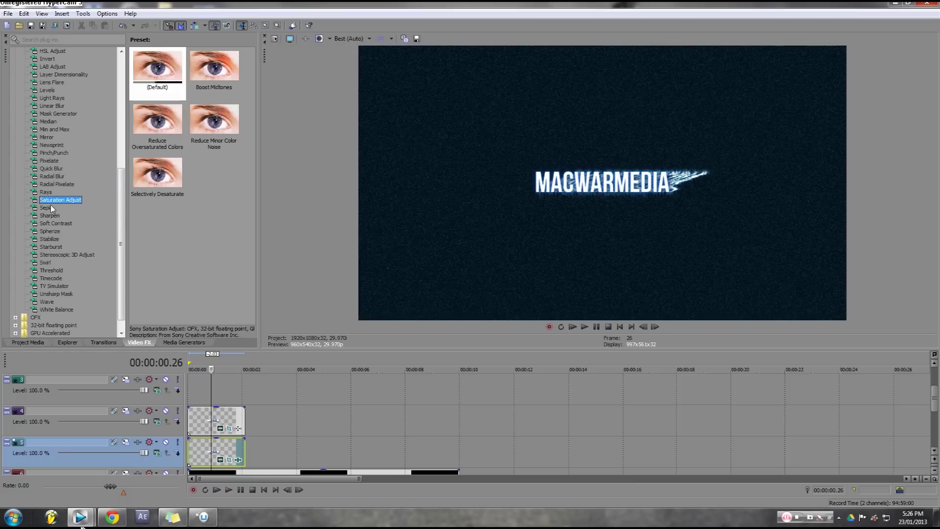
{"action": "left_click", "coordinate": [52, 67]}
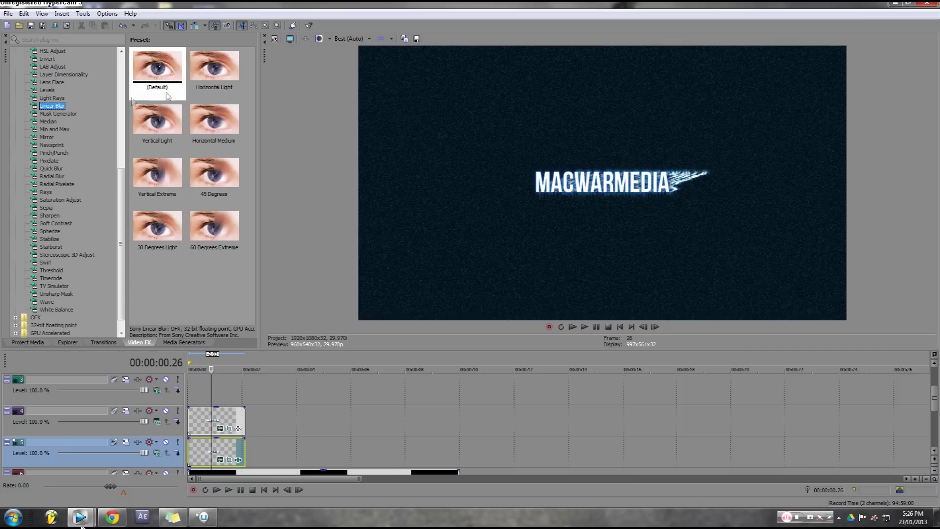
{"action": "left_click", "coordinate": [52, 106]}
{"action": "left_click_drag", "start_coordinate": [214, 68], "coordinate": [223, 449]}
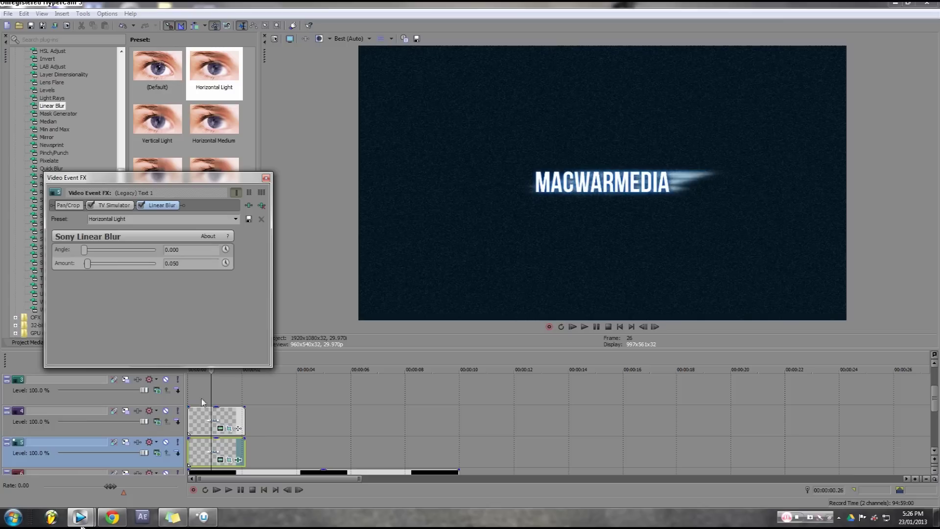
{"action": "left_click_drag", "start_coordinate": [87, 265], "coordinate": [95, 266]}
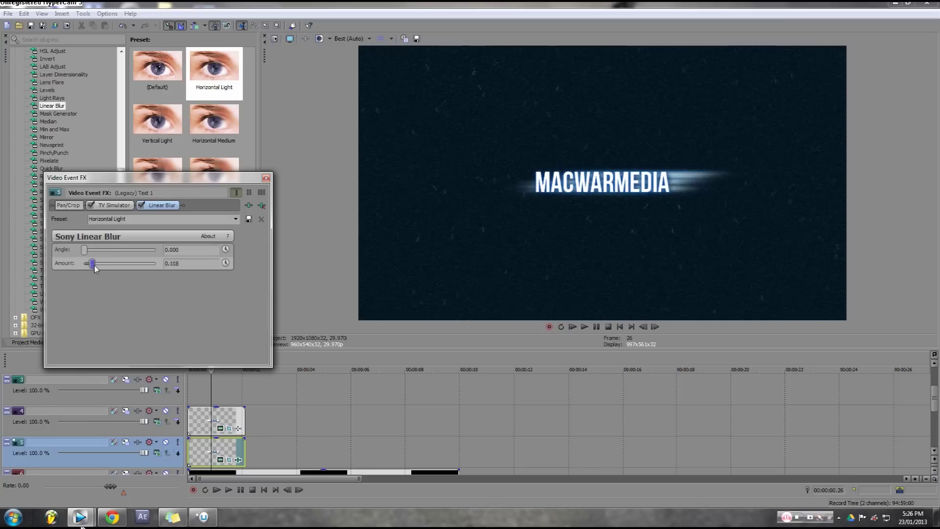
{"action": "left_click", "coordinate": [188, 452]}
{"action": "key", "text": "space"}
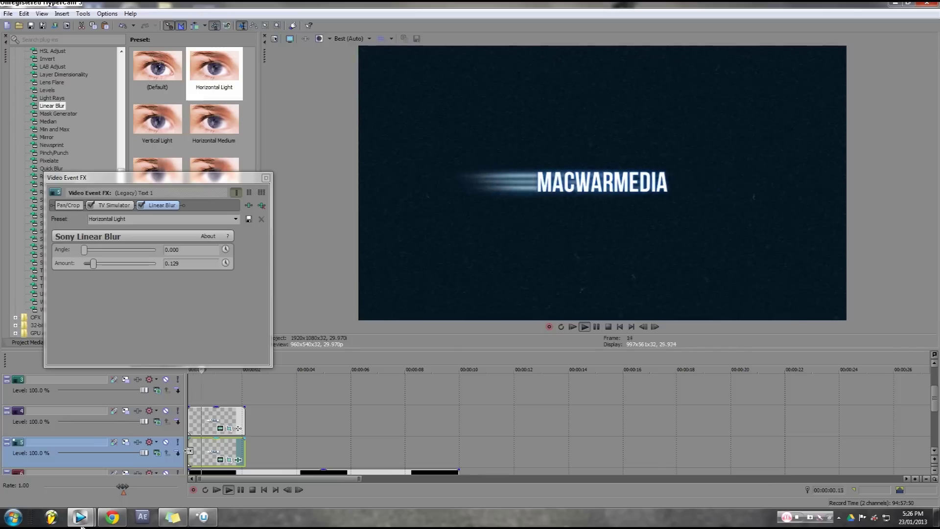
{"action": "key", "text": "space"}
- Raise the TV Simulator line sync to 0.584 and play back the result
{"action": "left_click", "coordinate": [114, 205]}
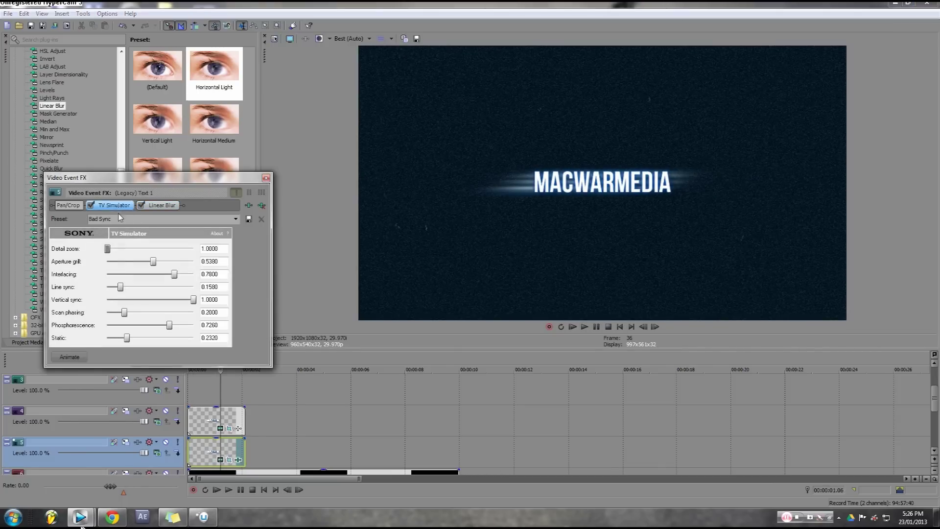
{"action": "left_click_drag", "start_coordinate": [120, 290], "coordinate": [157, 290]}
{"action": "left_click", "coordinate": [189, 448]}
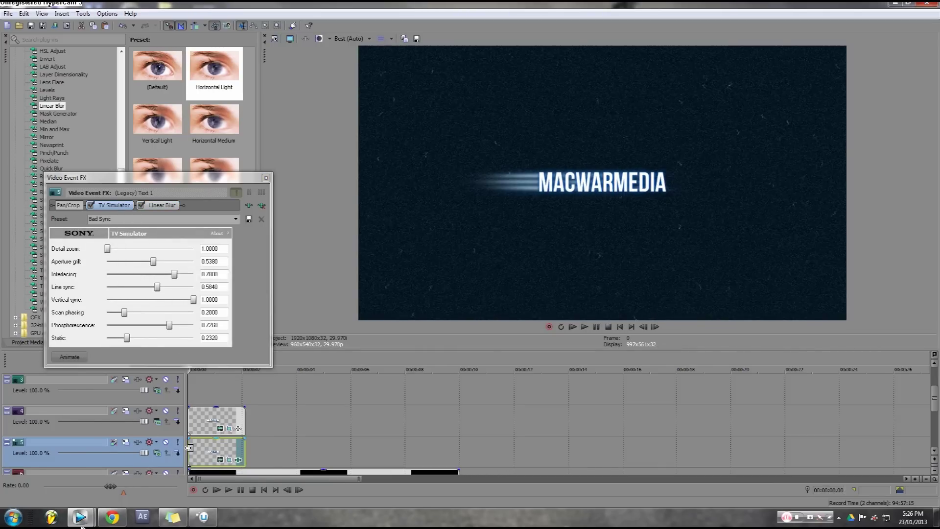
{"action": "key", "text": "space"}
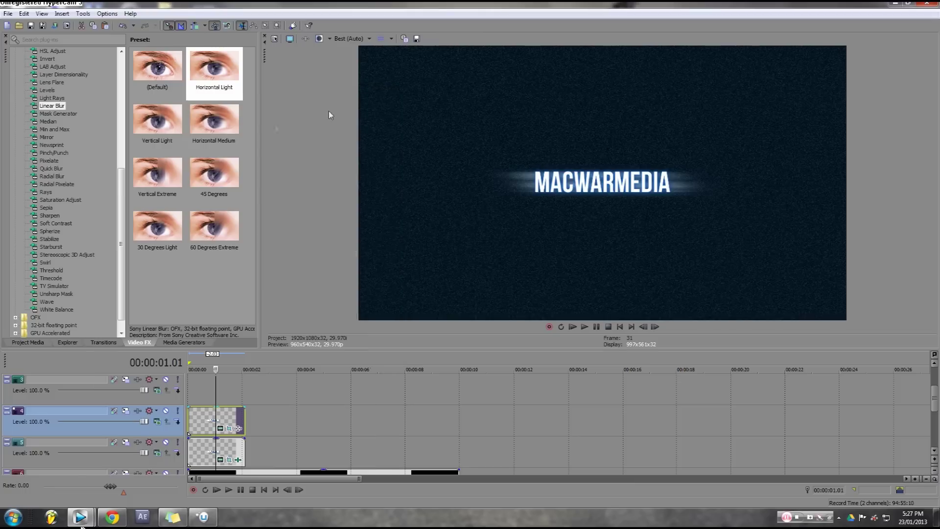
- Apply the Bump Map 'Spotlight Up (flat)' preset to the track 4 text copy
{"action": "left_click", "coordinate": [51, 177]}
{"action": "key", "text": "Up"}
{"action": "key", "text": "Up"}
{"action": "key", "text": "Up"}
{"action": "key", "text": "Up"}
{"action": "key", "text": "Up"}
{"action": "key", "text": "Up"}
{"action": "key", "text": "Up"}
{"action": "key", "text": "Up"}
{"action": "key", "text": "Up"}
{"action": "key", "text": "Up"}
{"action": "key", "text": "Up"}
{"action": "key", "text": "Up"}
{"action": "key", "text": "Up"}
{"action": "key", "text": "Up"}
{"action": "key", "text": "Up"}
{"action": "key", "text": "Up"}
{"action": "key", "text": "Up"}
{"action": "key", "text": "Up"}
{"action": "key", "text": "Up"}
{"action": "key", "text": "Up"}
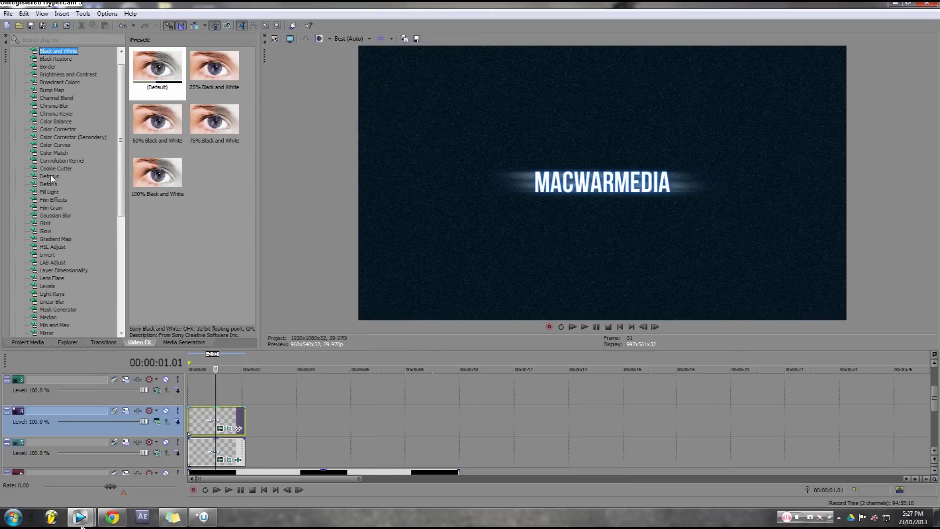
{"action": "key", "text": "Down"}
{"action": "key", "text": "Down"}
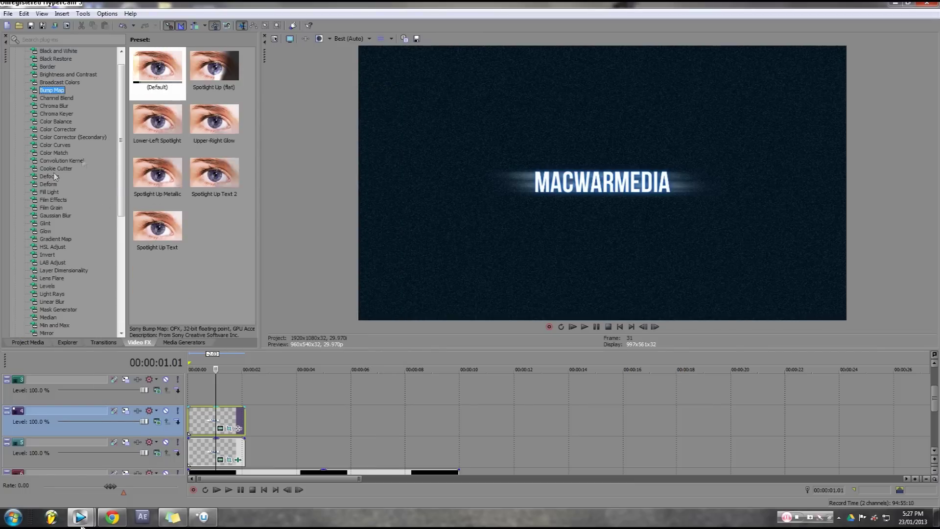
{"action": "left_click", "coordinate": [214, 73]}
{"action": "left_click_drag", "start_coordinate": [221, 98], "coordinate": [215, 427]}
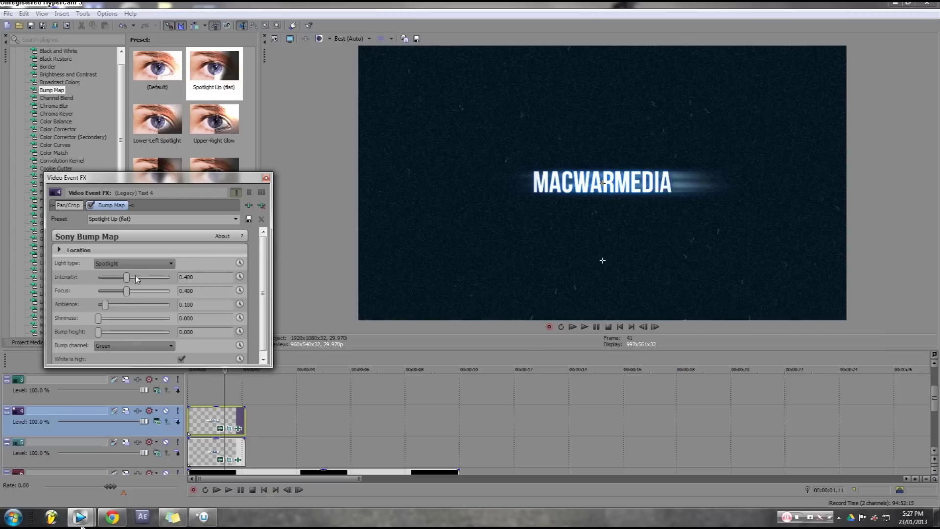
- Lower the spotlight focus to 0.293, preview the glow, and close the effect settings
{"action": "left_click_drag", "start_coordinate": [124, 294], "coordinate": [121, 296]}
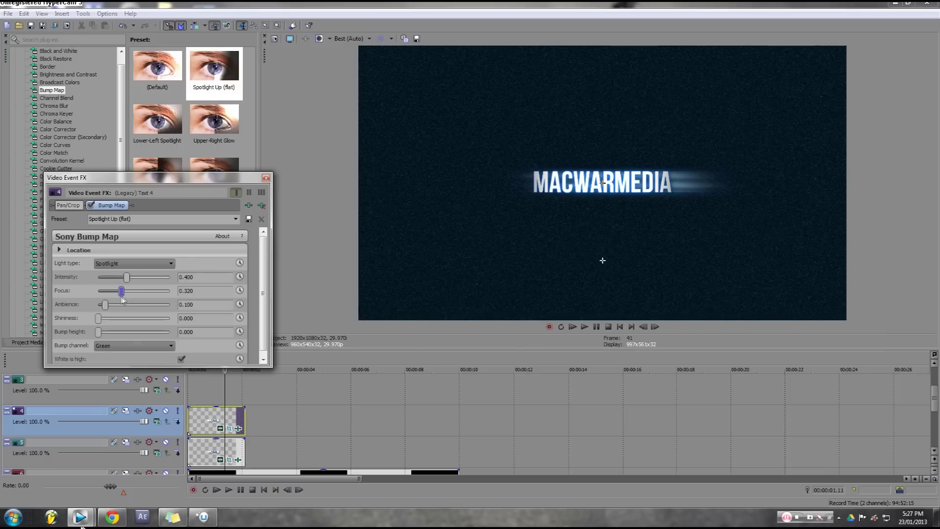
{"action": "left_click", "coordinate": [605, 186]}
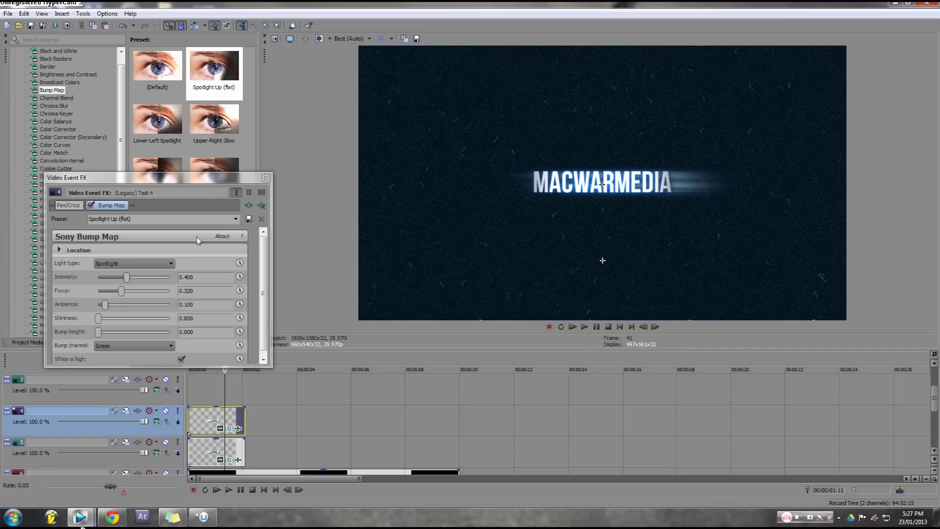
{"action": "left_click_drag", "start_coordinate": [122, 294], "coordinate": [120, 295]}
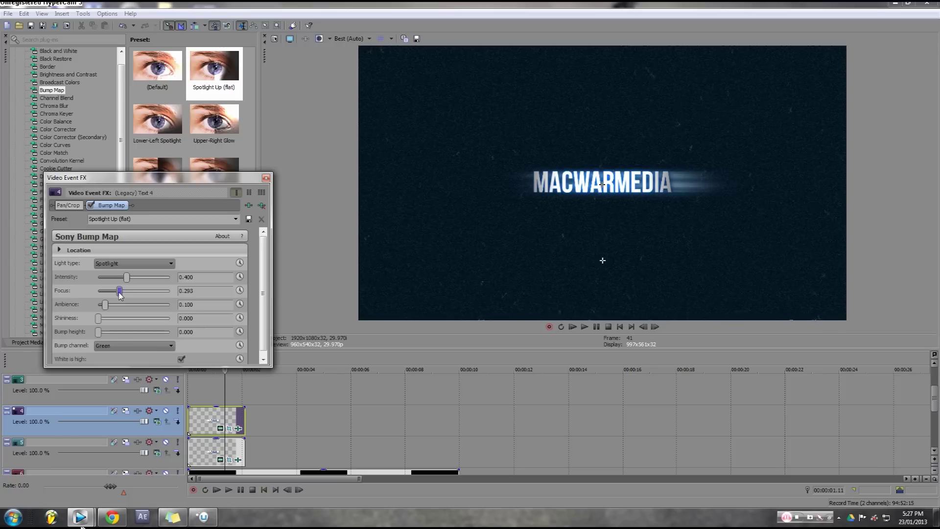
{"action": "left_click", "coordinate": [186, 444]}
{"action": "key", "text": "space"}
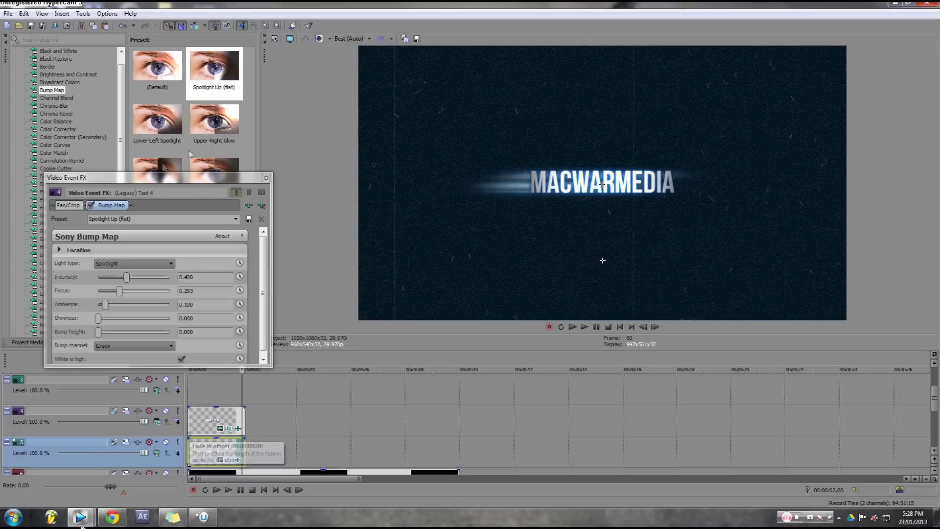
{"action": "left_click", "coordinate": [266, 178]}
{"action": "scroll", "coordinate": [364, 459], "scroll_direction": "down", "scroll_amount": 1}
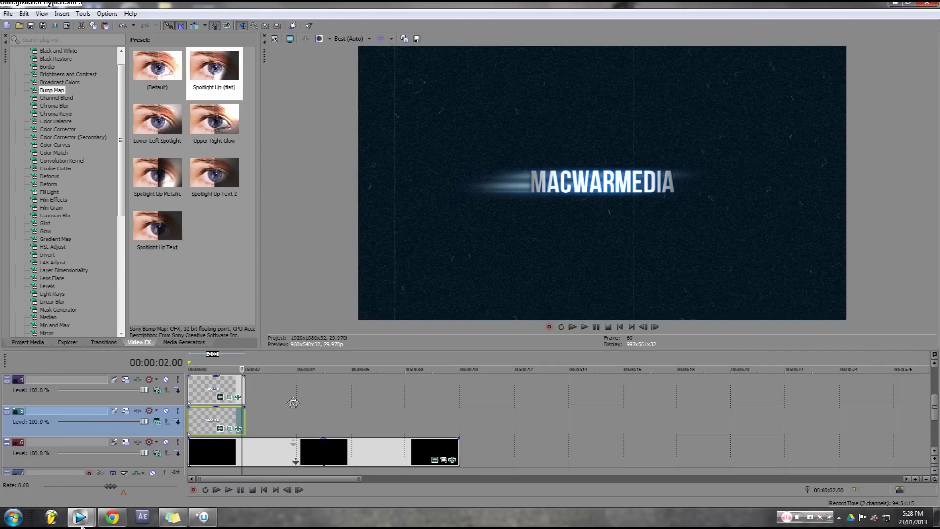
- Lower the background film effect's grain to 0.205, with less tint and dust, and preview it
{"action": "left_click", "coordinate": [453, 460]}
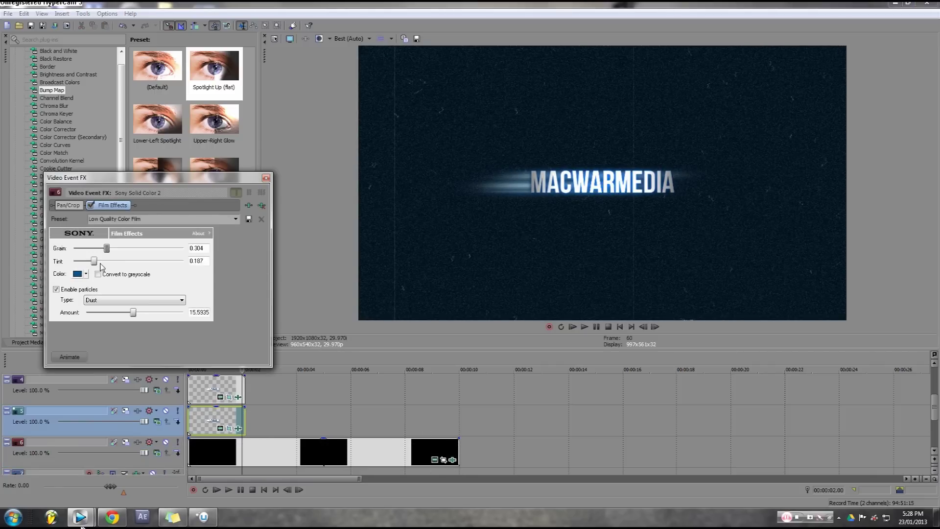
{"action": "left_click_drag", "start_coordinate": [94, 265], "coordinate": [91, 267]}
{"action": "left_click_drag", "start_coordinate": [133, 313], "coordinate": [106, 317]}
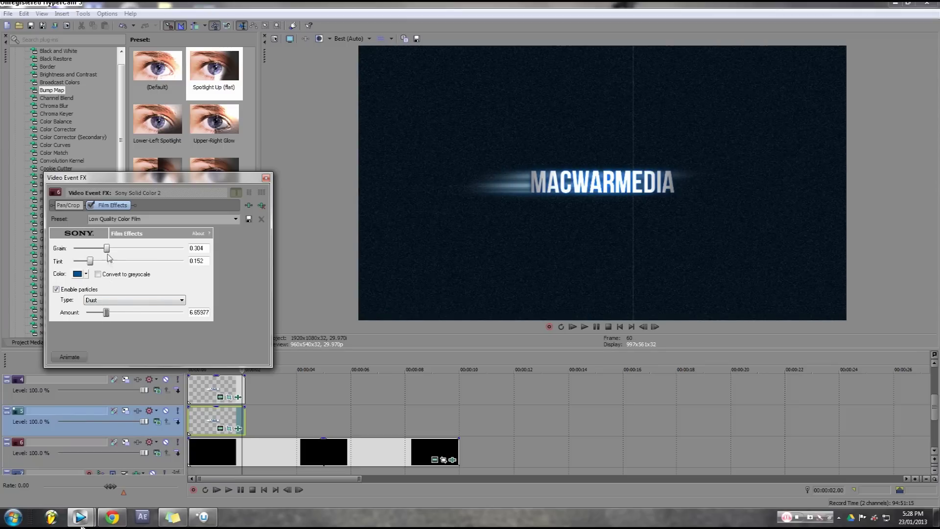
{"action": "left_click_drag", "start_coordinate": [93, 252], "coordinate": [99, 251]}
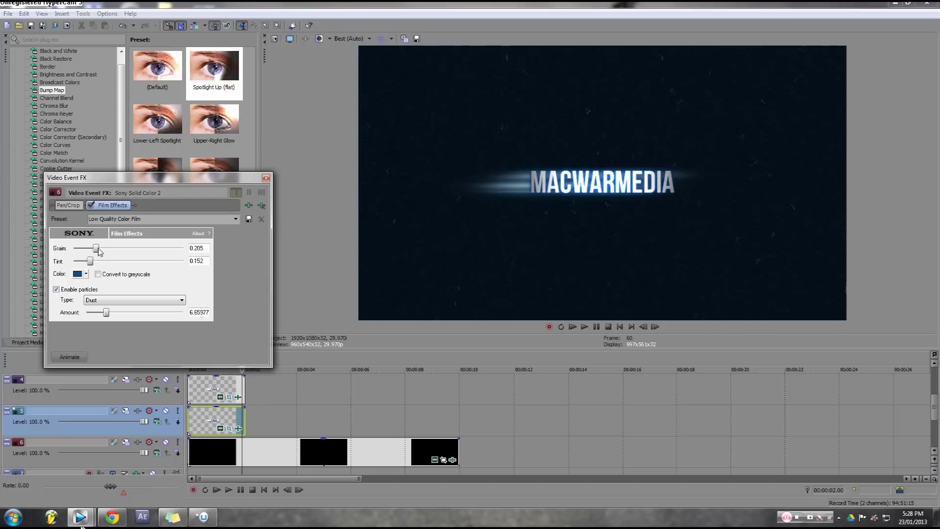
{"action": "left_click", "coordinate": [198, 445]}
{"action": "key", "text": "space"}
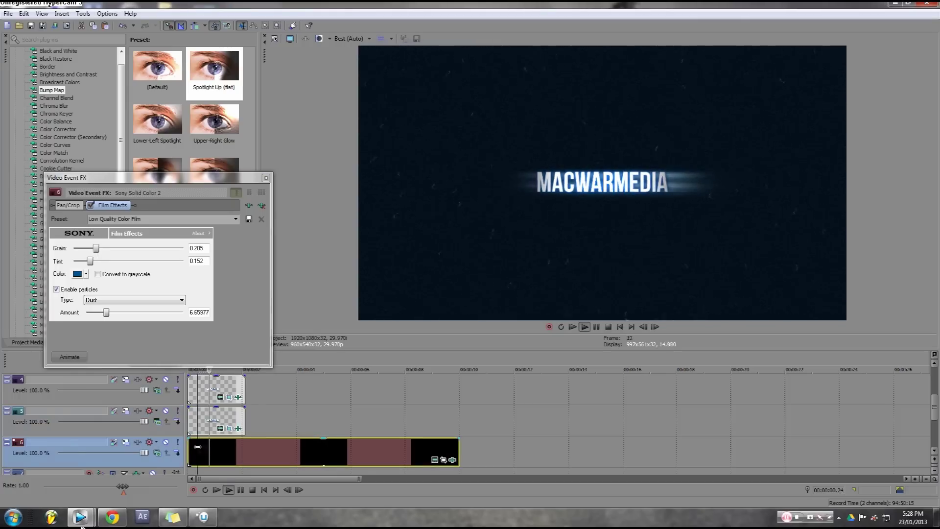
- Set the tint strength to 0.170 and change the tint colour to a lighter cyan blue
{"action": "left_click_drag", "start_coordinate": [90, 261], "coordinate": [94, 261]}
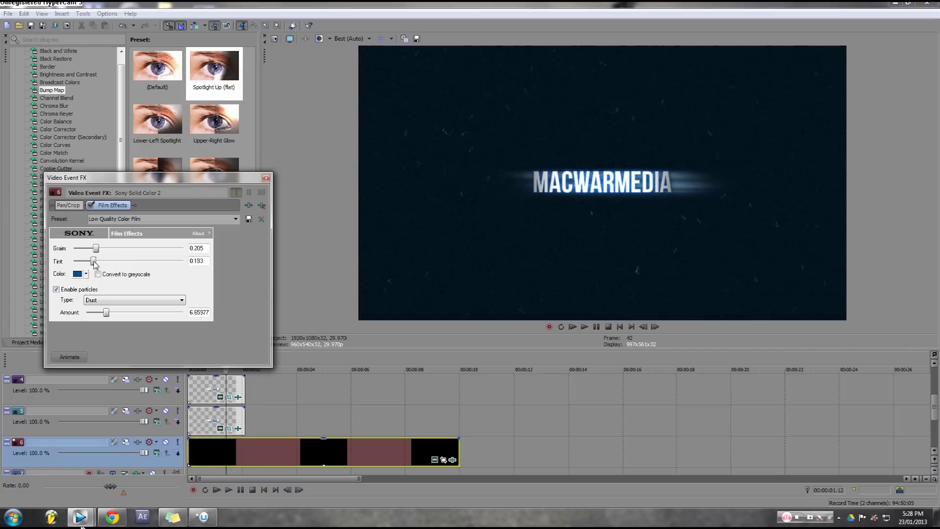
{"action": "left_click", "coordinate": [86, 275]}
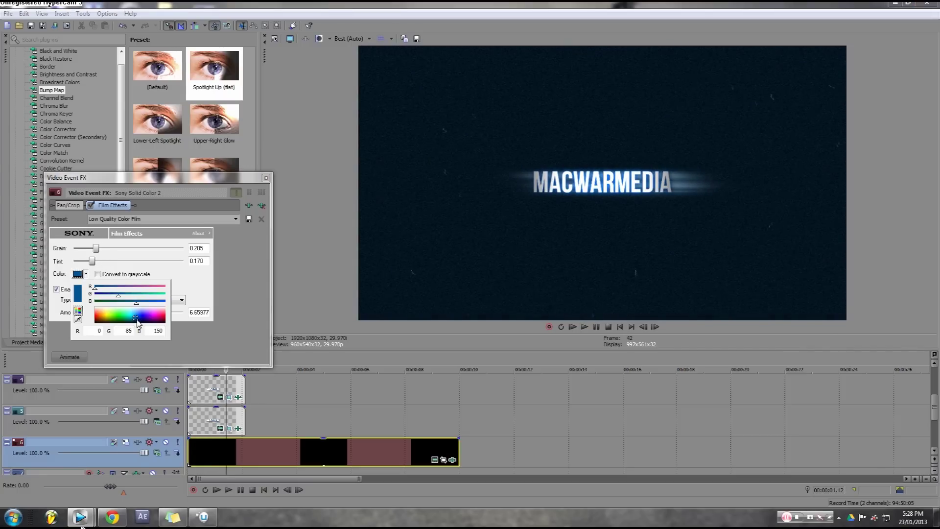
{"action": "left_click_drag", "start_coordinate": [136, 320], "coordinate": [133, 317]}
{"action": "left_click", "coordinate": [87, 274]}
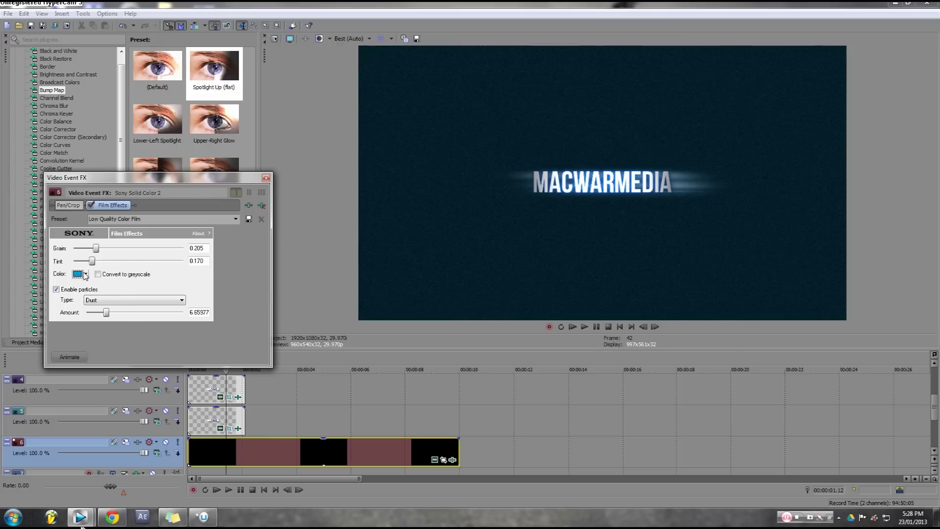
{"action": "left_click", "coordinate": [85, 274]}
{"action": "left_click", "coordinate": [85, 275]}
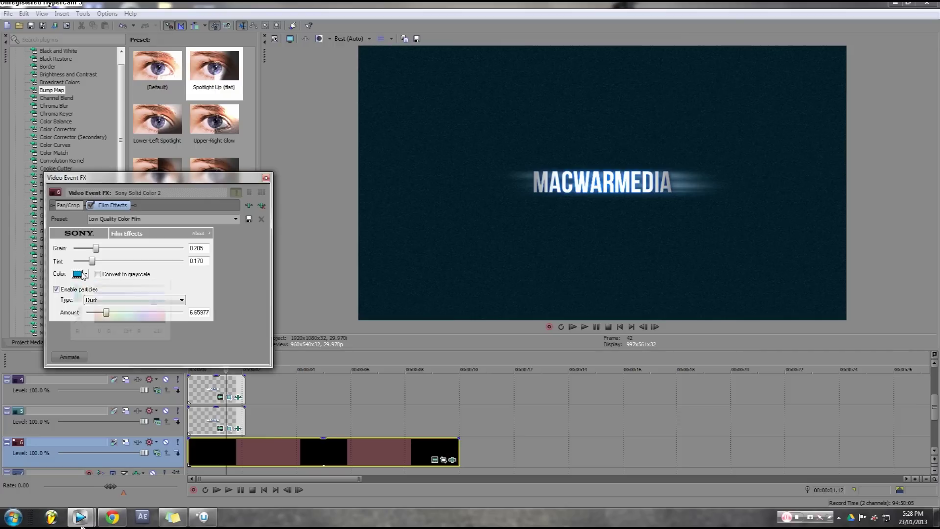
{"action": "left_click", "coordinate": [84, 275]}
{"action": "left_click", "coordinate": [135, 318]}
{"action": "left_click", "coordinate": [84, 276]}
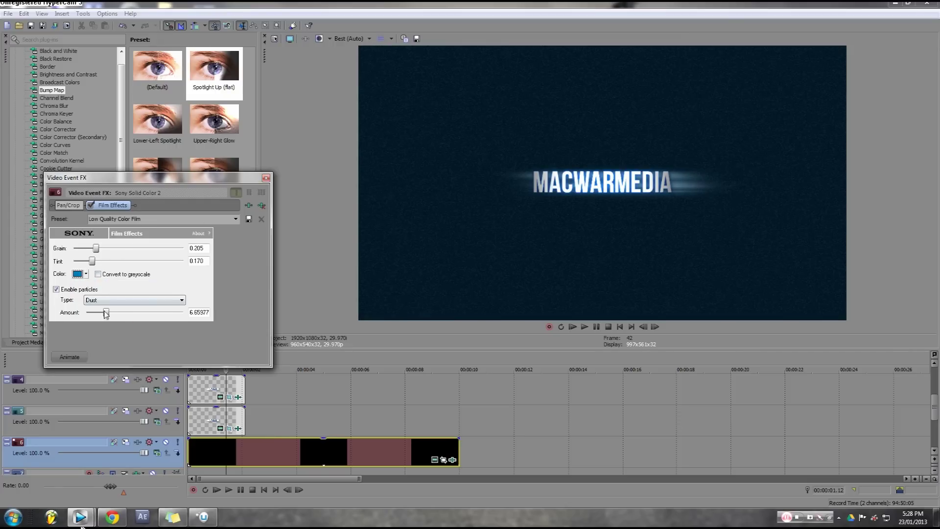
- Nudge the dust amount up to about 7.8, preview the background and close the film effect settings
{"action": "left_click_drag", "start_coordinate": [108, 315], "coordinate": [110, 315]}
{"action": "left_click", "coordinate": [201, 450]}
{"action": "key", "text": "space"}
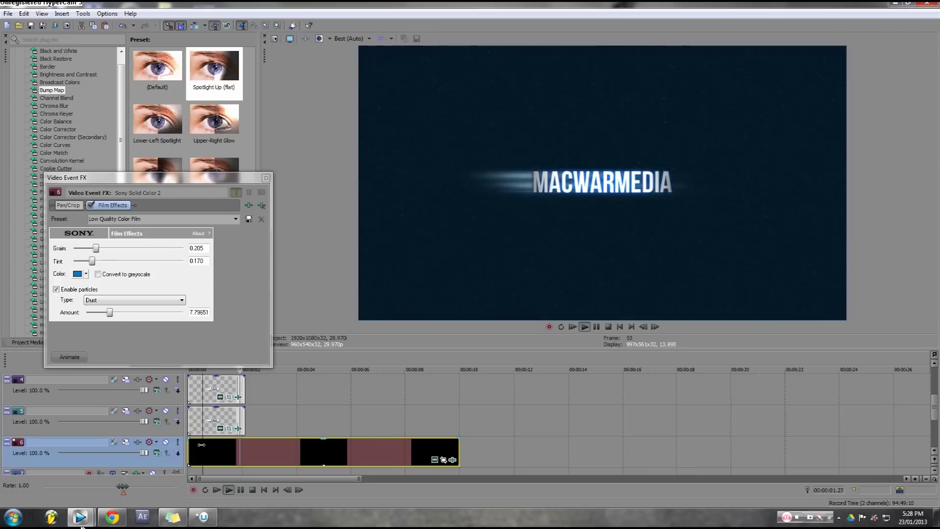
{"action": "key", "text": "Return"}
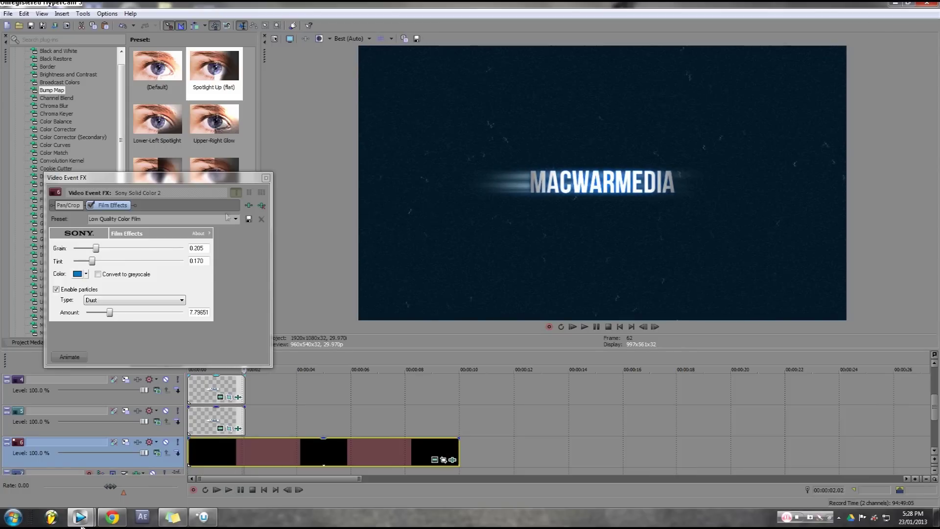
{"action": "left_click", "coordinate": [267, 179]}
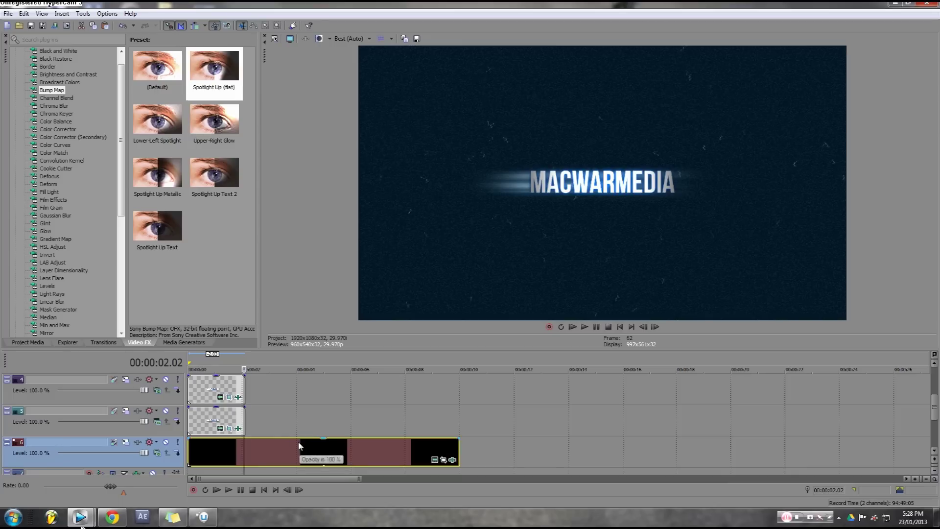
{"action": "middle_click", "coordinate": [270, 431]}
- Put an Elliptical Transparent to Black colour gradient on track 2, widened so only the edges darken
{"action": "scroll", "coordinate": [270, 431], "scroll_direction": "up", "scroll_amount": 2}
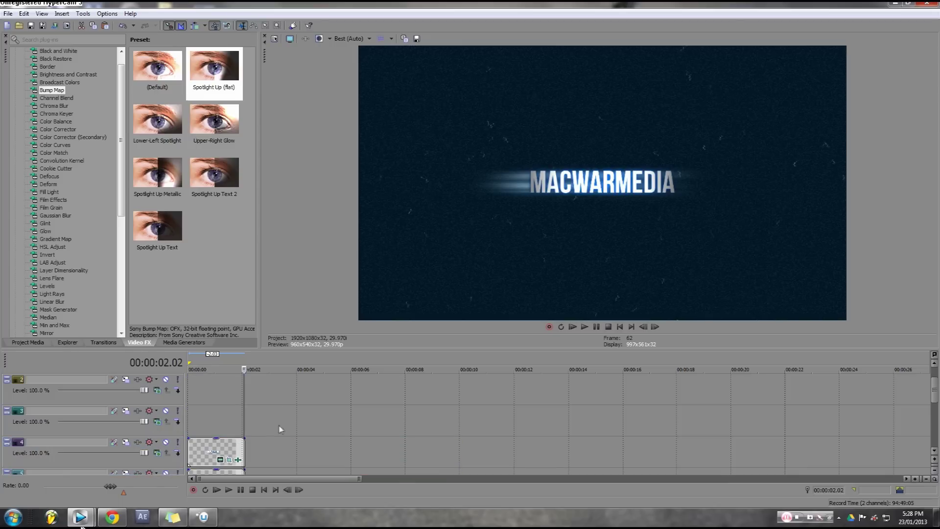
{"action": "left_click", "coordinate": [182, 342]}
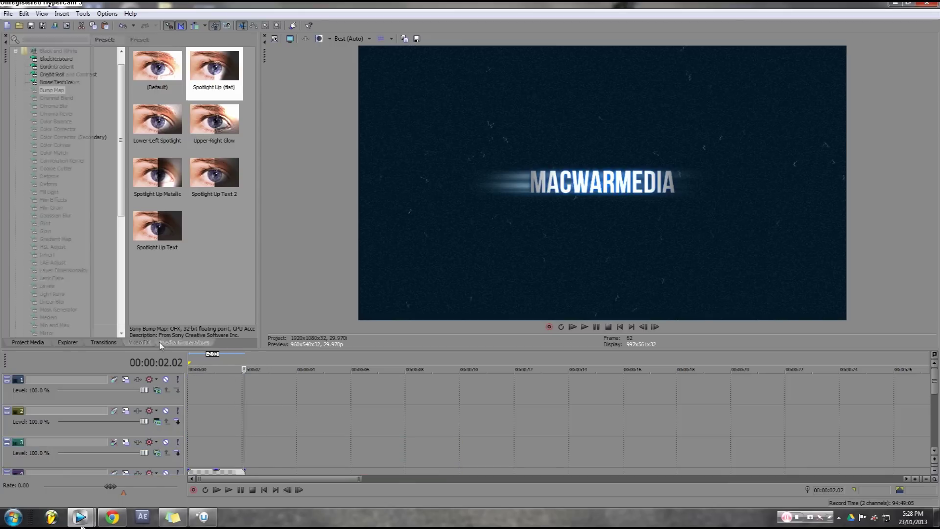
{"action": "left_click", "coordinate": [54, 67]}
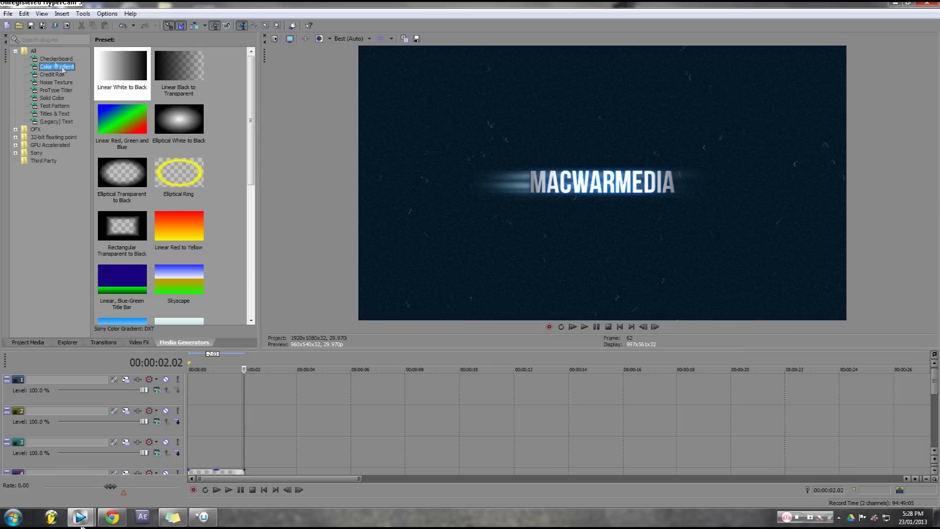
{"action": "left_click_drag", "start_coordinate": [115, 173], "coordinate": [178, 418]}
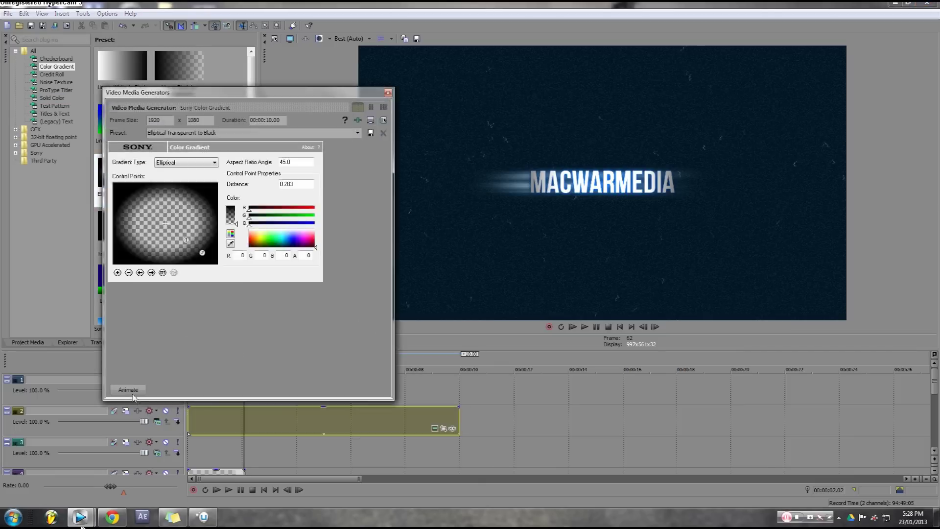
{"action": "left_click_drag", "start_coordinate": [203, 254], "coordinate": [216, 263]}
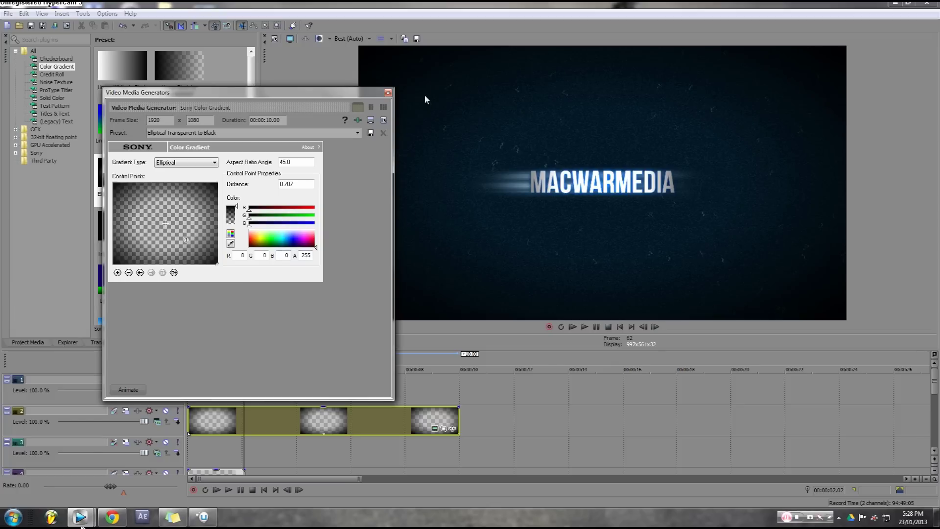
{"action": "left_click", "coordinate": [387, 93]}
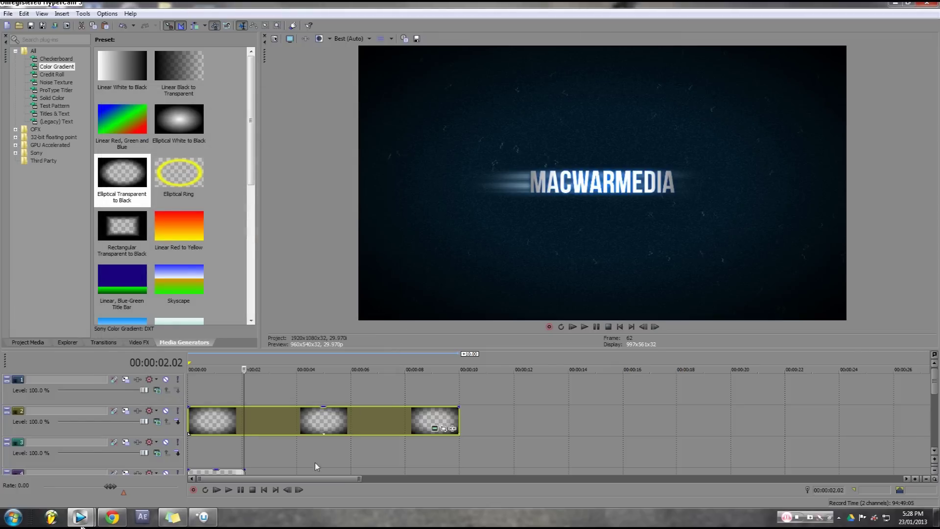
- Play the outro from the start to review the vignette
{"action": "left_click", "coordinate": [263, 490]}
{"action": "key", "text": "space"}
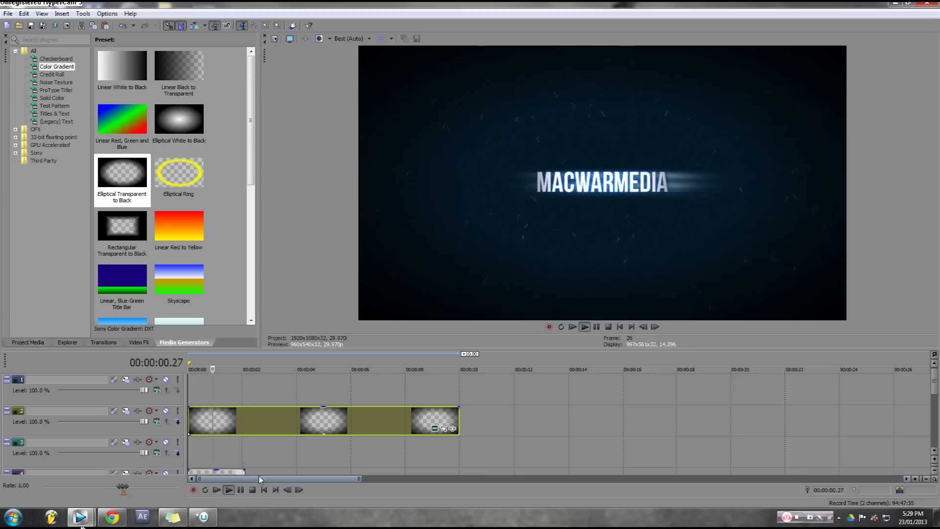
{"action": "key", "text": "space"}
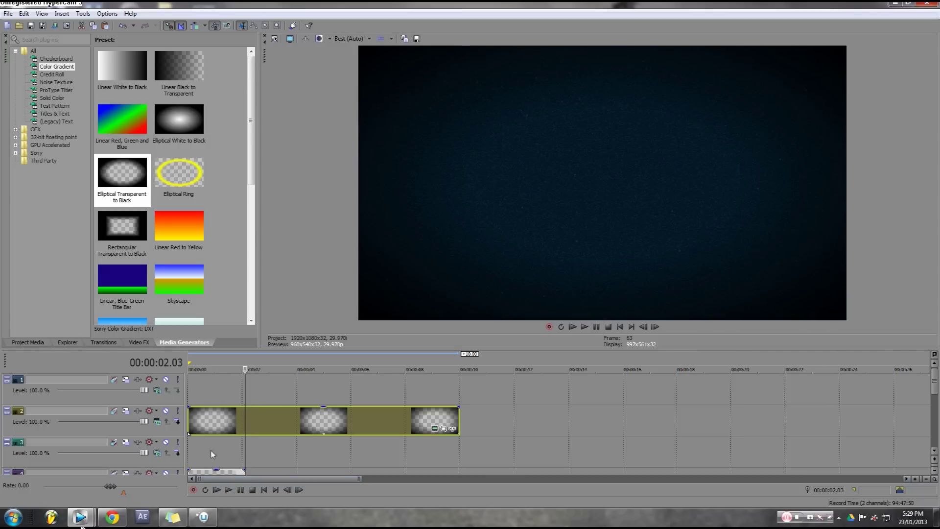
{"action": "left_click", "coordinate": [199, 419]}
{"action": "key", "text": "space"}
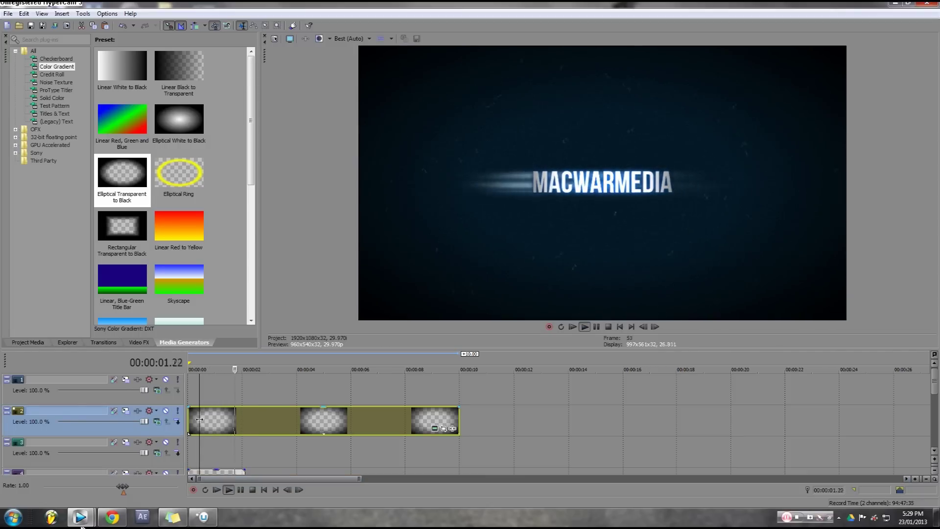
{"action": "key", "text": "Return"}
{"action": "mouse_move", "coordinate": [81, 516]}
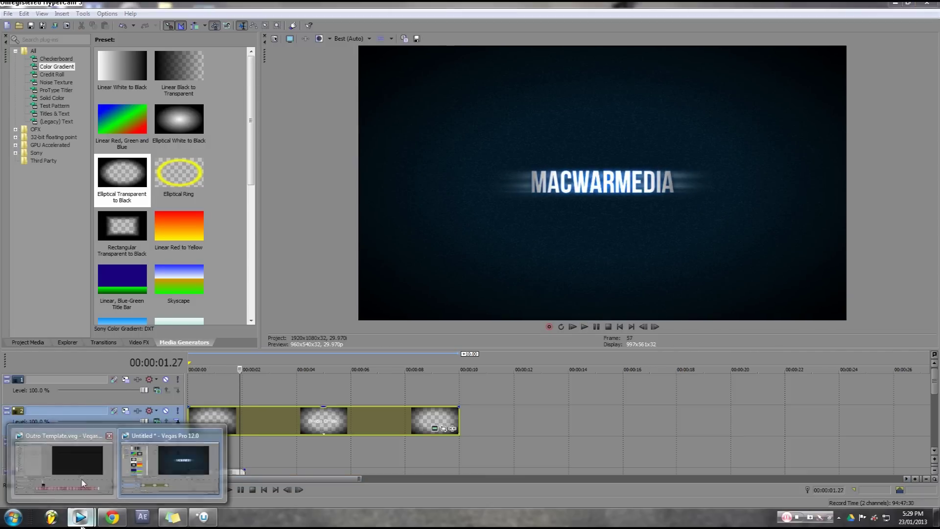
{"action": "left_click", "coordinate": [170, 464]}
{"action": "scroll", "coordinate": [321, 421], "scroll_direction": "up", "scroll_amount": 1}
{"action": "scroll", "coordinate": [309, 409], "scroll_direction": "up", "scroll_amount": 10}
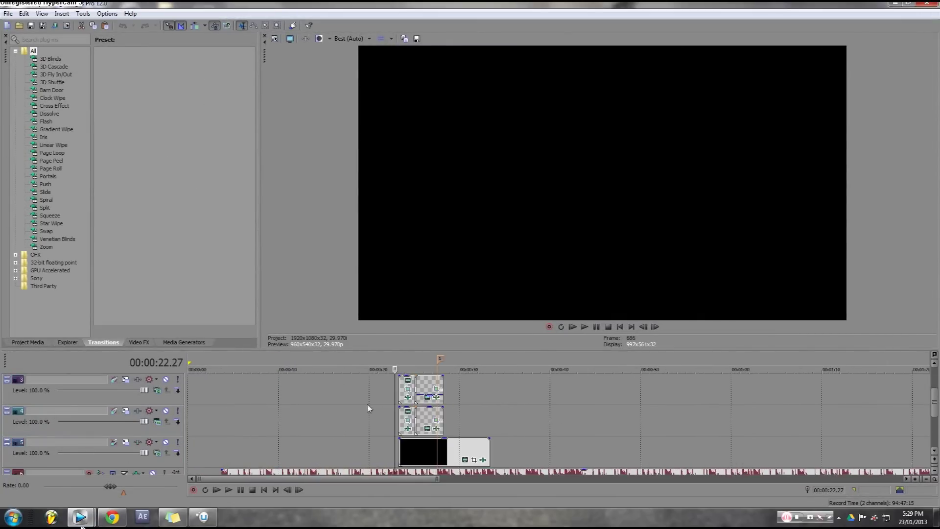
{"action": "key", "text": "space"}
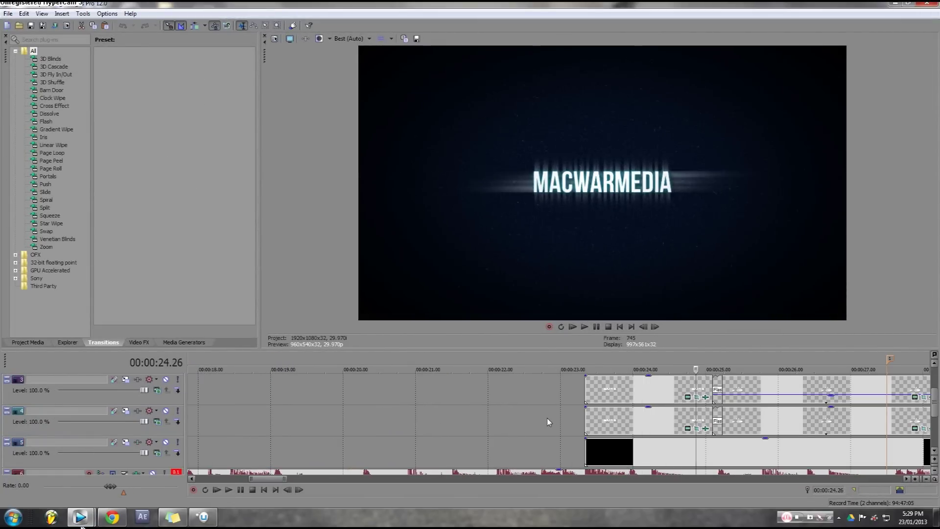
{"action": "key", "text": "Return"}
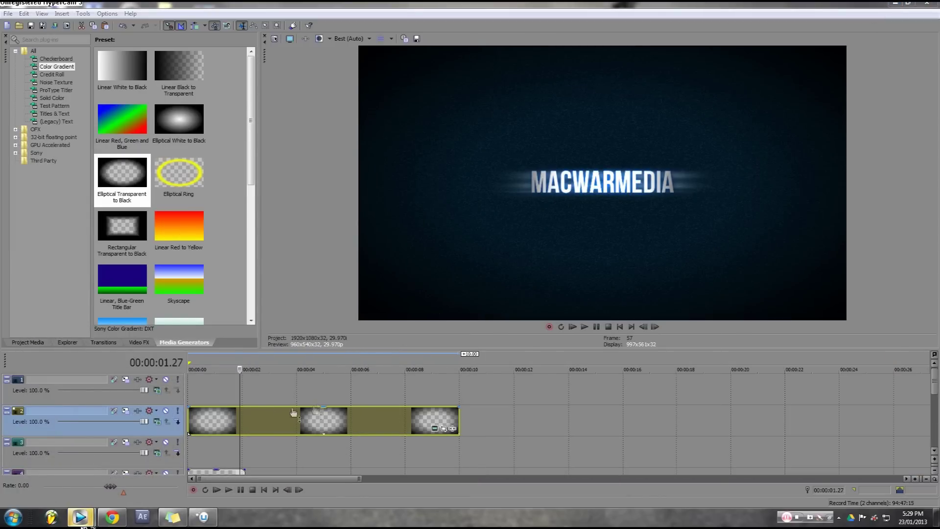
- Pull the vignette's gradient control points inward to distance 0.621 at angle 46.1
{"action": "left_click", "coordinate": [434, 428]}
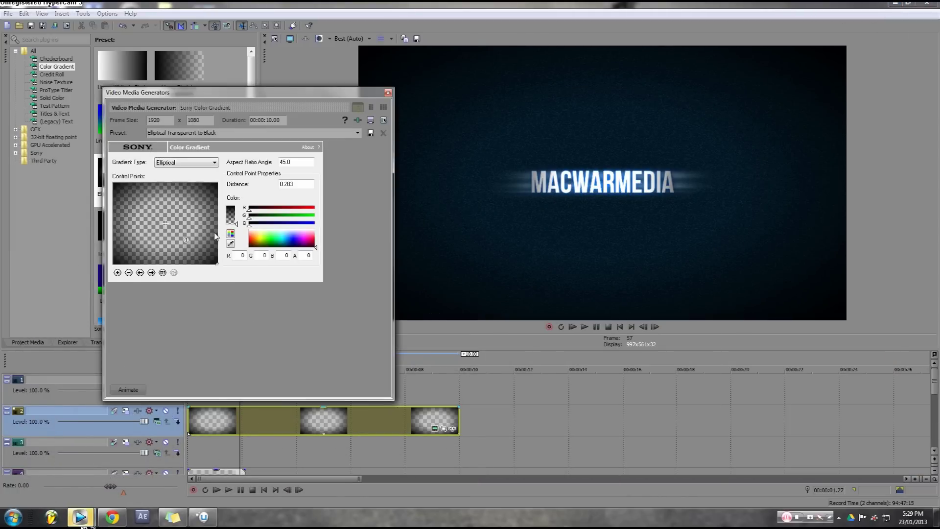
{"action": "left_click_drag", "start_coordinate": [187, 242], "coordinate": [172, 230]}
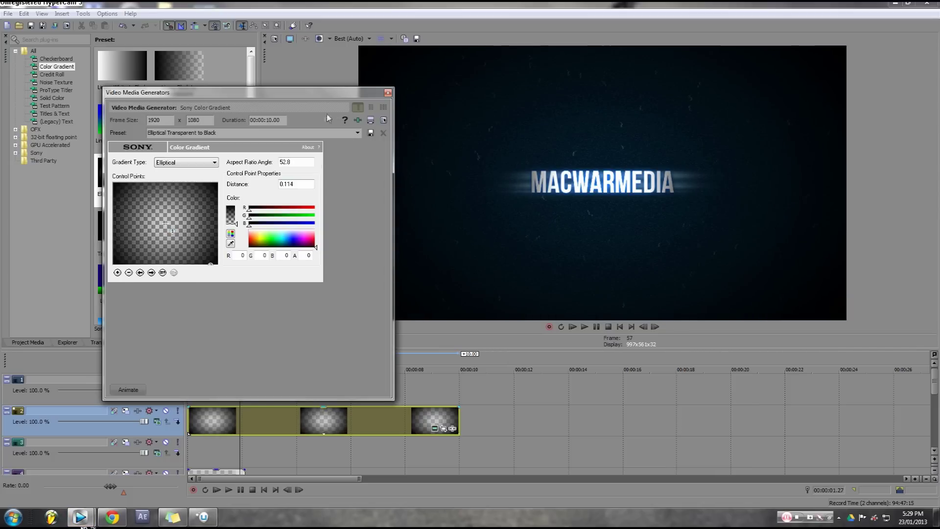
{"action": "left_click", "coordinate": [216, 263]}
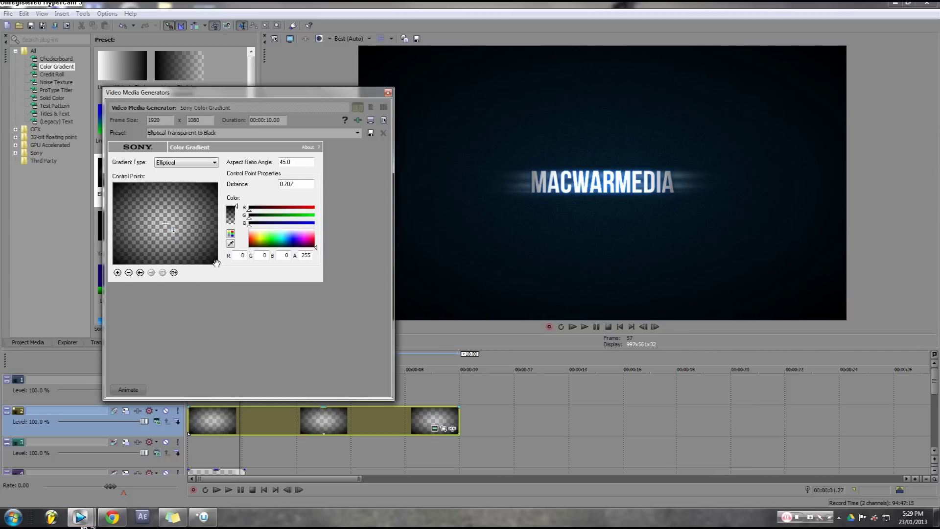
{"action": "left_click_drag", "start_coordinate": [216, 264], "coordinate": [211, 262]}
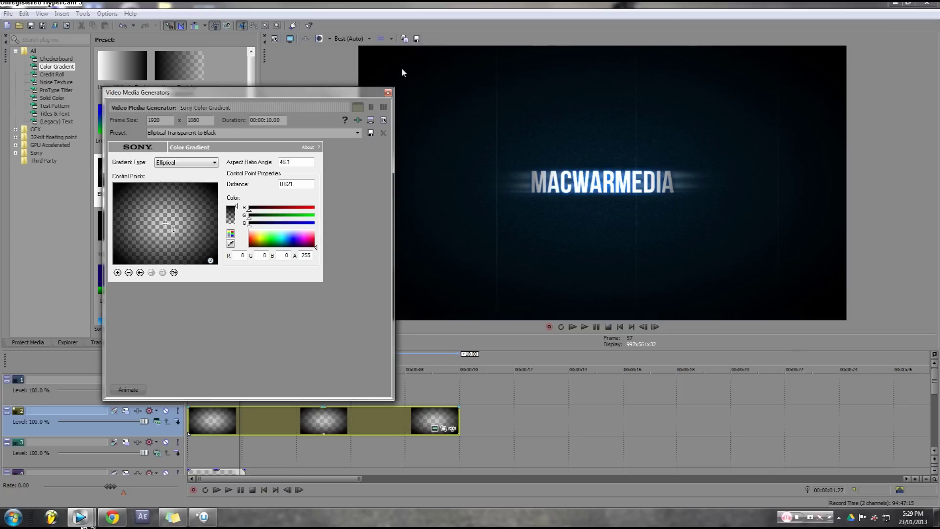
{"action": "left_click", "coordinate": [388, 93]}
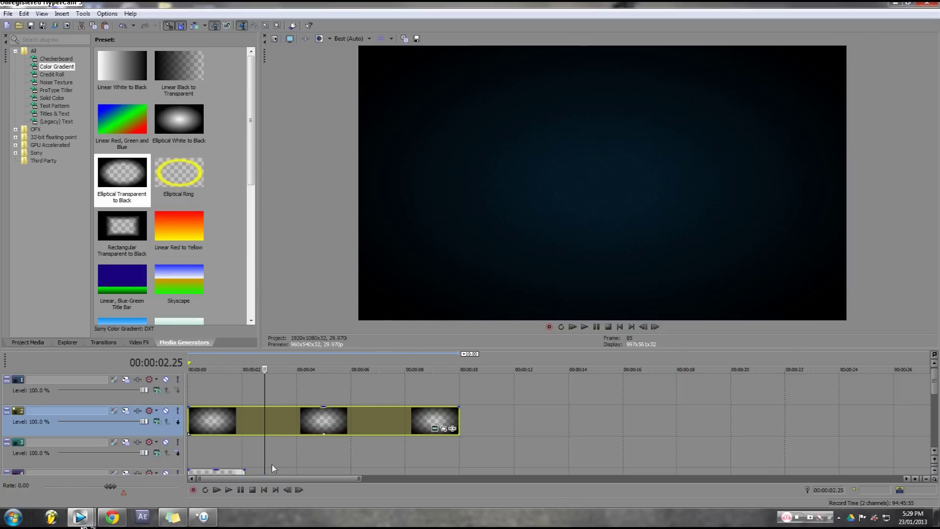
{"action": "left_click", "coordinate": [264, 490]}
{"action": "key", "text": "space"}
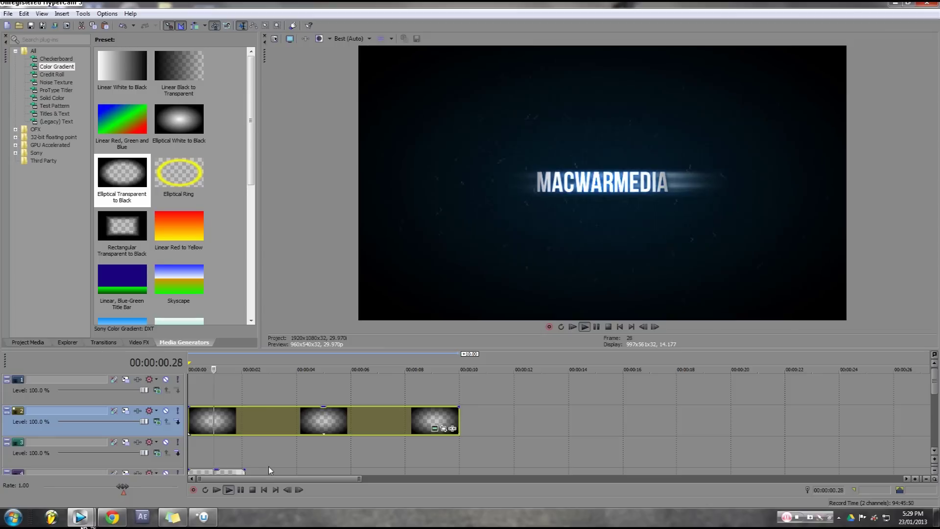
{"action": "key", "text": "Return"}
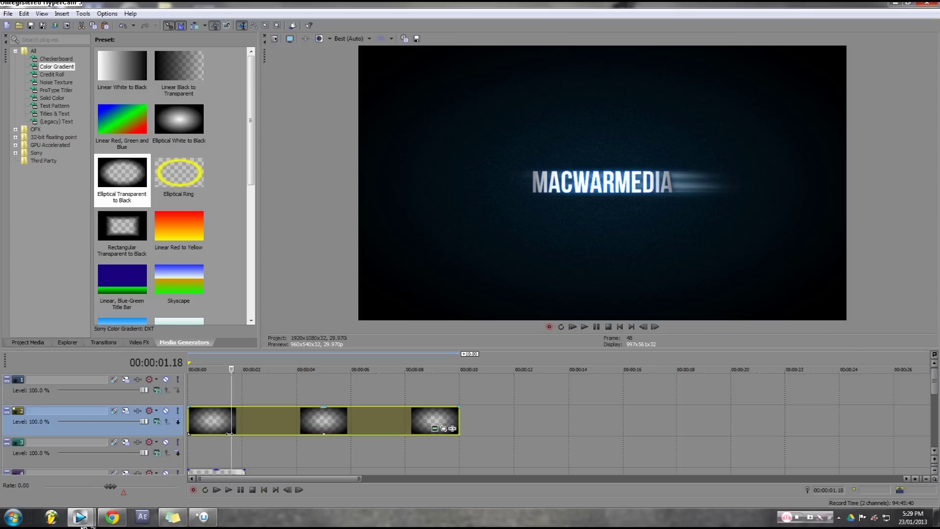
{"action": "left_click", "coordinate": [202, 421]}
{"action": "left_click", "coordinate": [264, 489]}
{"action": "key", "text": "space"}
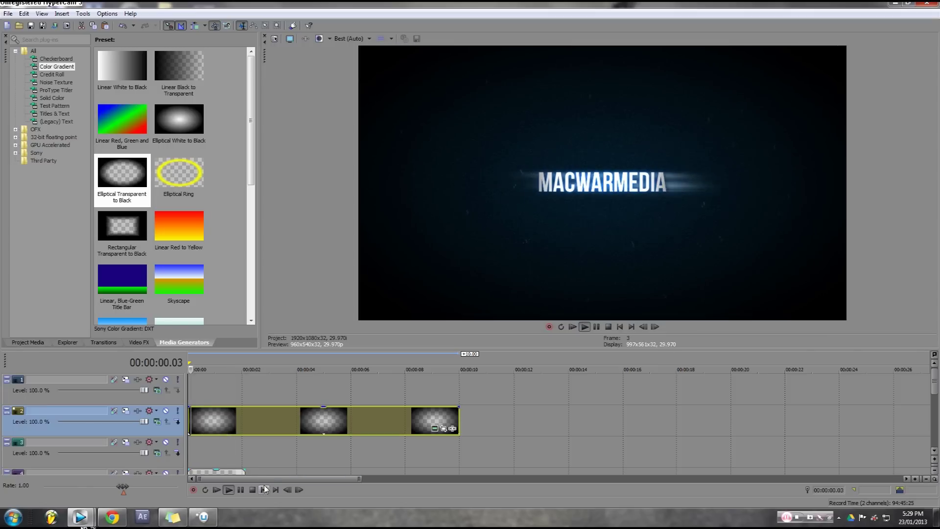
{"action": "key", "text": "Return"}
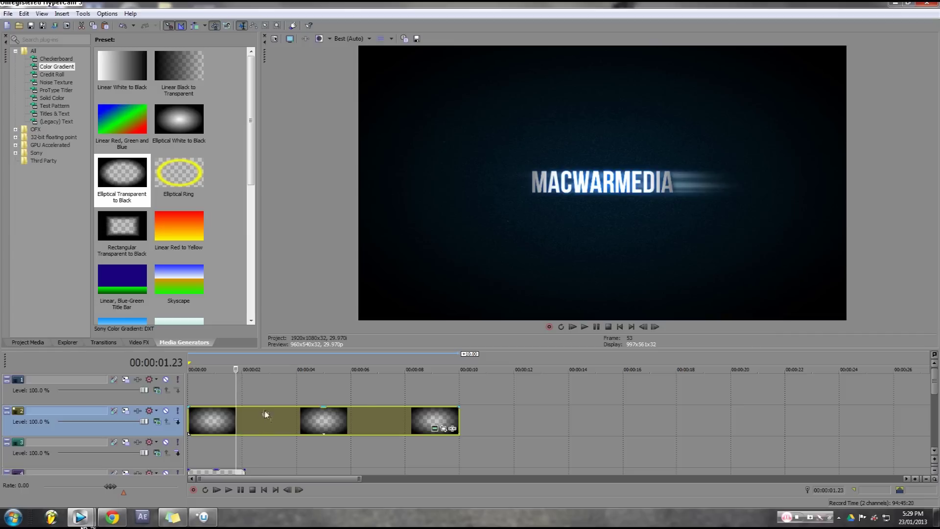
{"action": "scroll", "coordinate": [265, 414], "scroll_direction": "down", "scroll_amount": 2}
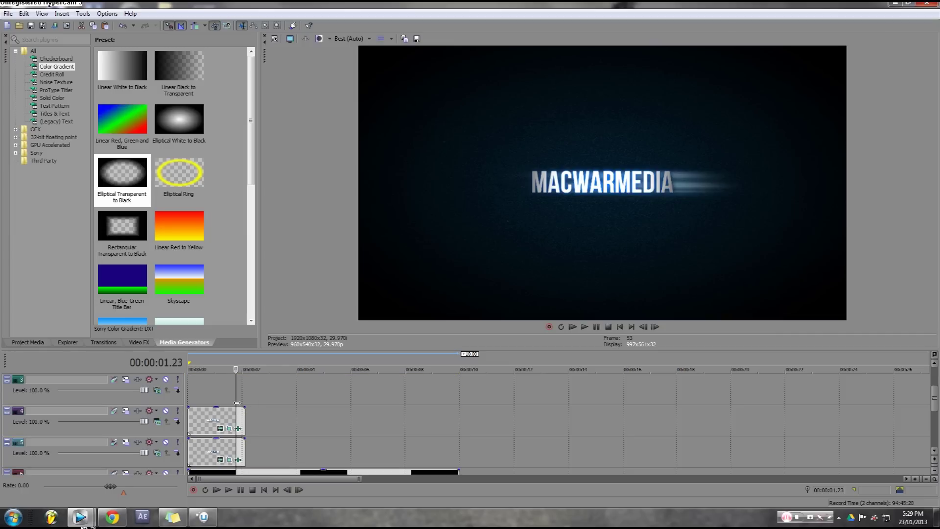
{"action": "left_click", "coordinate": [214, 443]}
{"action": "left_click", "coordinate": [223, 451]}
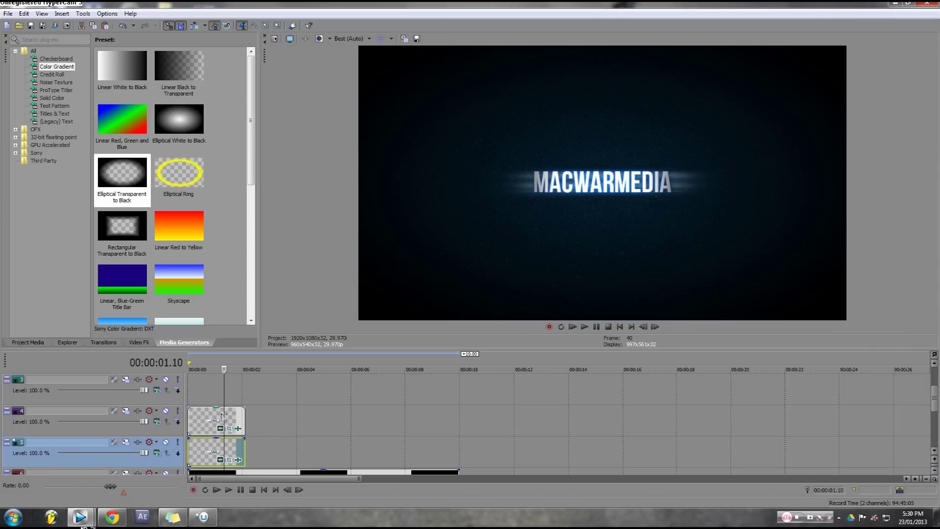
{"action": "left_click", "coordinate": [209, 427]}
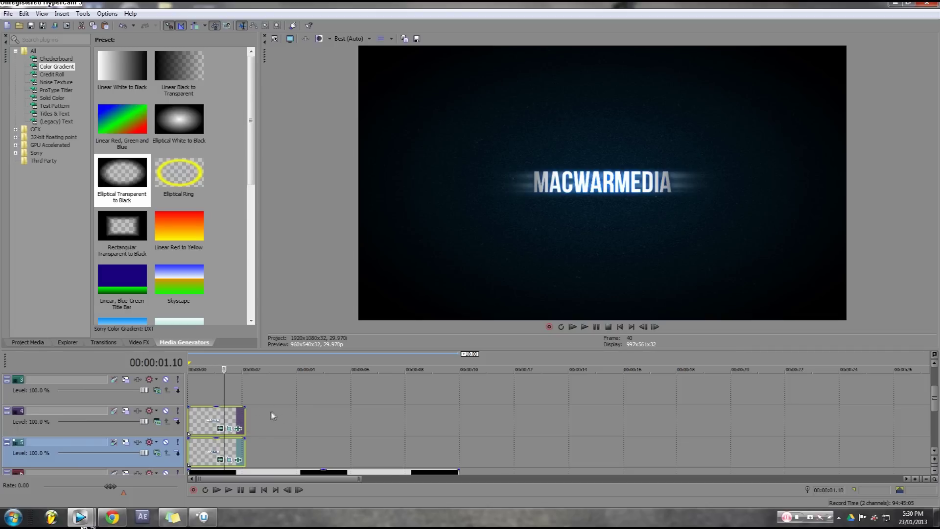
- Paste copies of the track 4 and 5 title events at 2 seconds and preview where they join
{"action": "scroll", "coordinate": [370, 429], "scroll_direction": "up", "scroll_amount": 2}
{"action": "key", "text": "ctrl+v"}
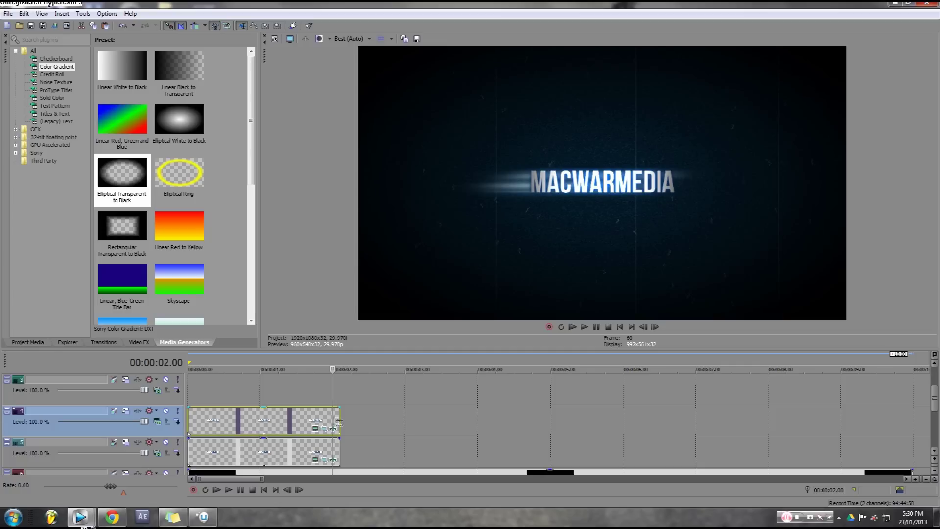
{"action": "key", "text": "ctrl+v"}
{"action": "left_click", "coordinate": [531, 214]}
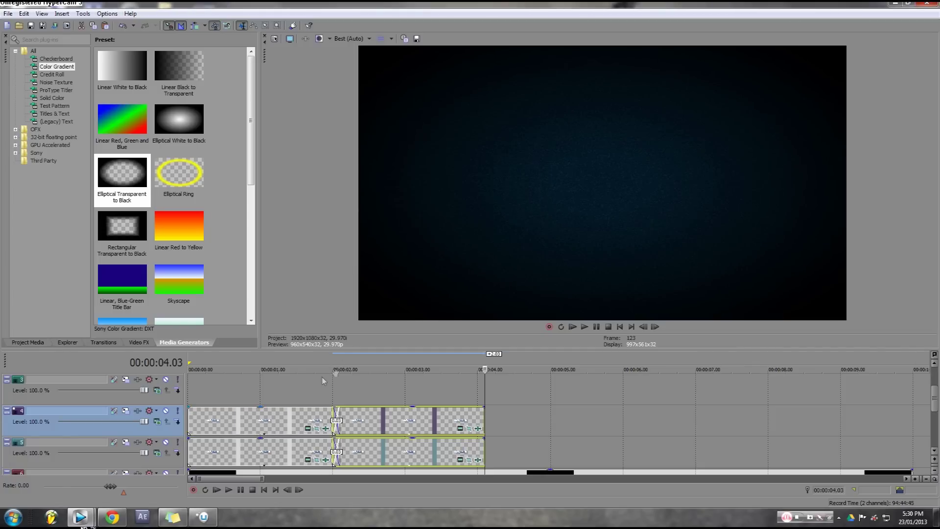
{"action": "left_click", "coordinate": [324, 364]}
{"action": "key", "text": "space"}
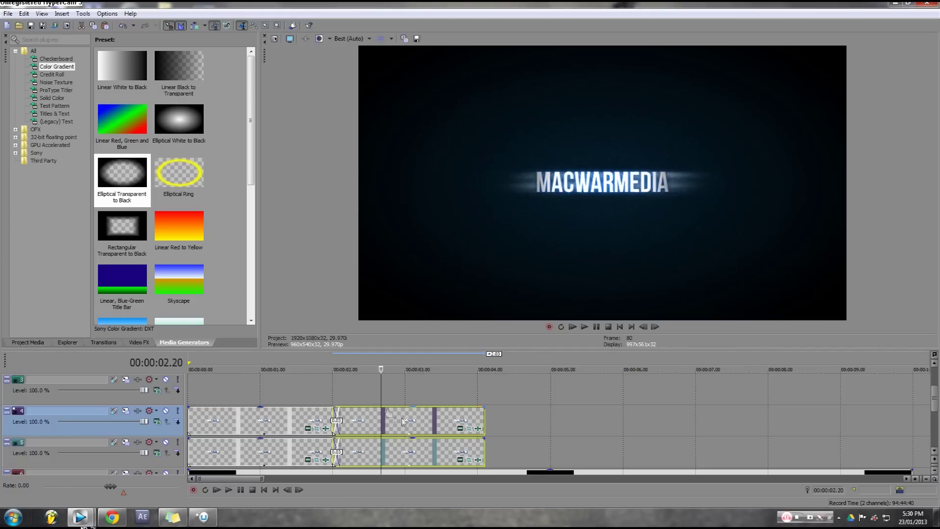
{"action": "left_click", "coordinate": [460, 428]}
- Replace MACWARMEDIA with 'CLICK HERE' and 'TO SUBSCRIBE' on two lines
{"action": "left_click_drag", "start_coordinate": [290, 205], "coordinate": [54, 209]}
{"action": "key", "text": "BackSpace"}
{"action": "type", "text": "CLICK HERE"}
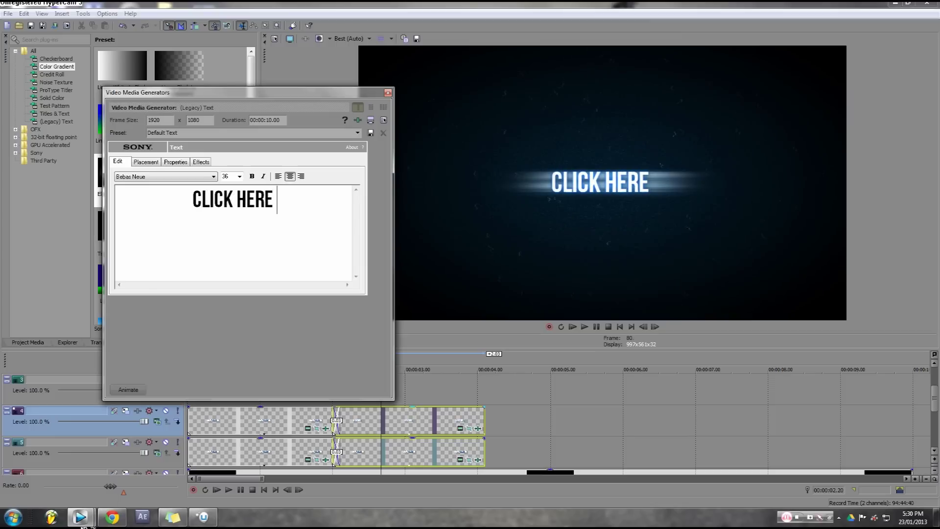
{"action": "key", "text": "Return"}
{"action": "type", "text": "TO S"}
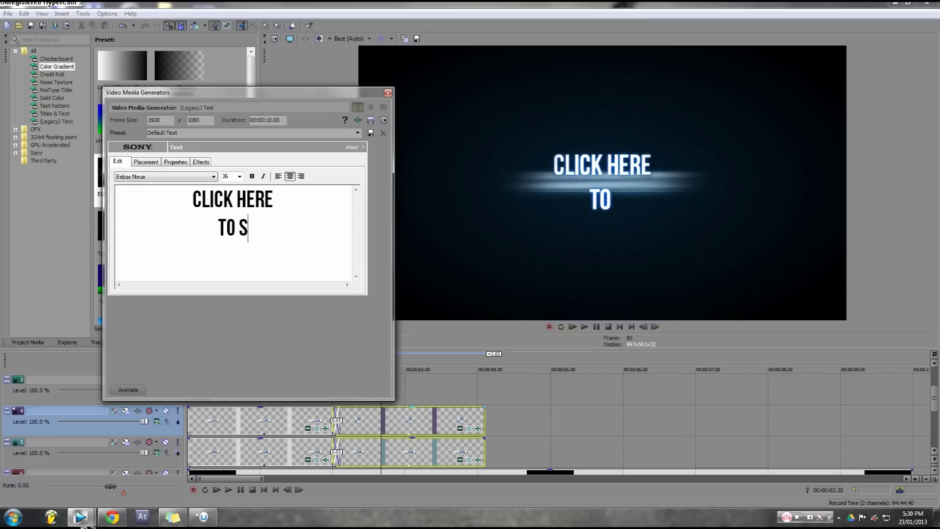
{"action": "type", "text": "UBSCRIBE"}
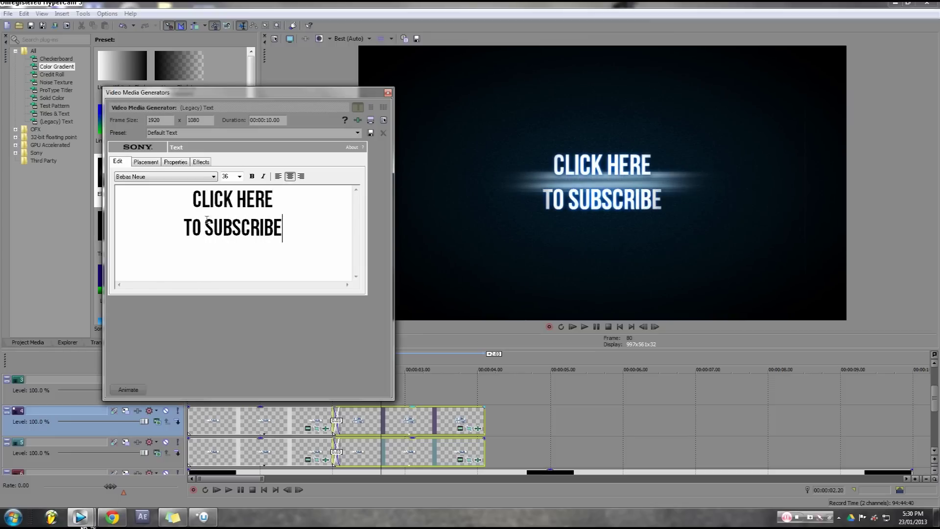
- Right-align the subscribe text and tighten the spacing between its two lines
{"action": "left_click", "coordinate": [175, 162]}
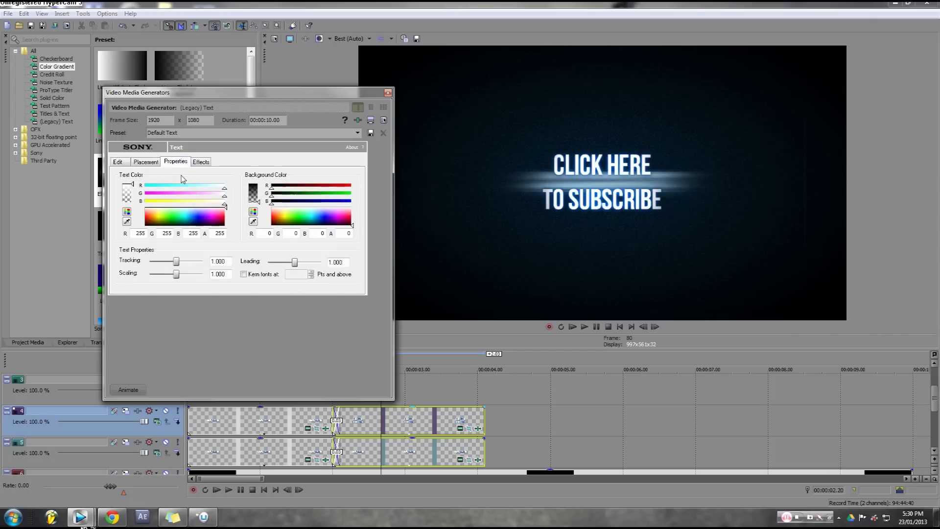
{"action": "left_click", "coordinate": [117, 162]}
{"action": "left_click", "coordinate": [301, 177]}
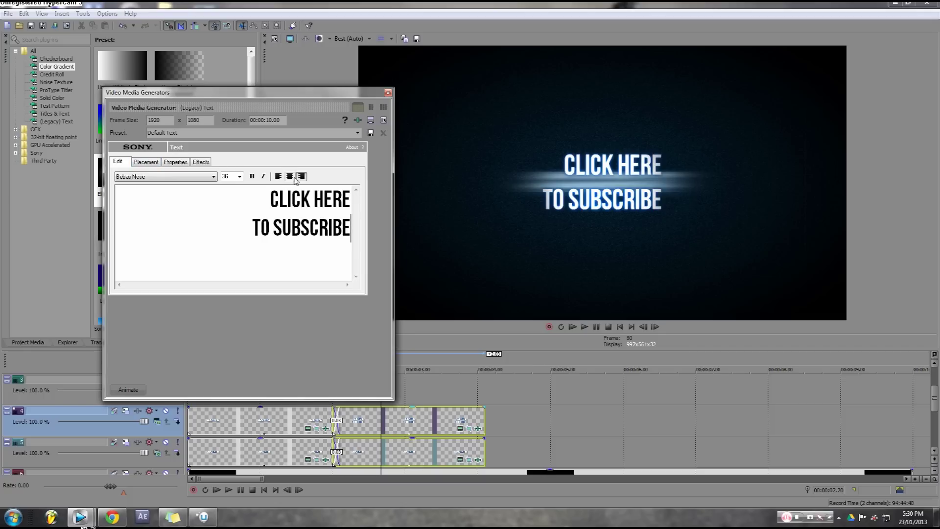
{"action": "left_click", "coordinate": [146, 162]}
{"action": "left_click", "coordinate": [176, 161]}
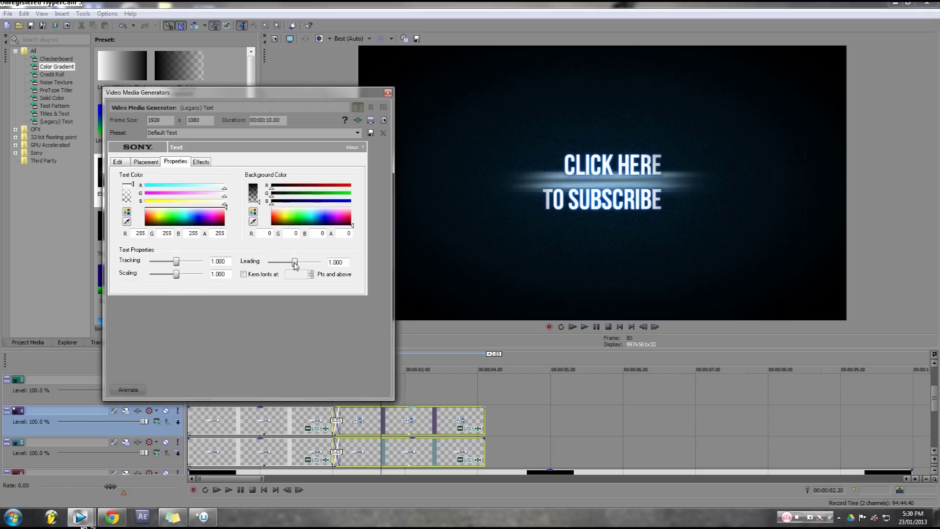
{"action": "left_click_drag", "start_coordinate": [295, 265], "coordinate": [284, 269]}
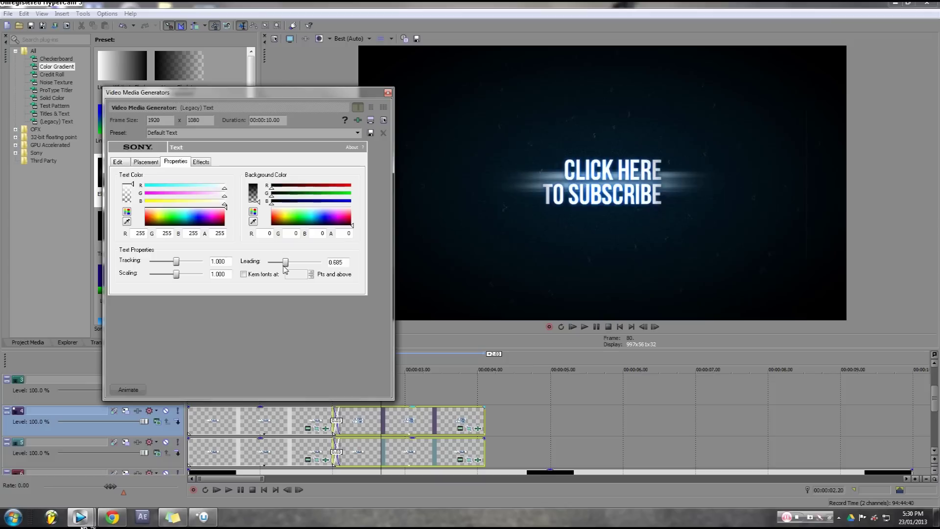
{"action": "left_click", "coordinate": [119, 161]}
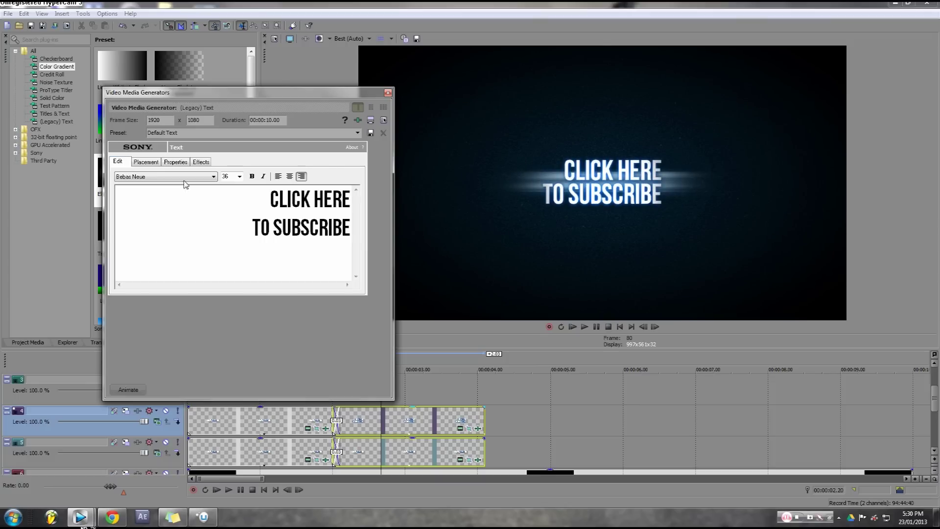
- Shrink the CLICK HERE line to font size 24
{"action": "left_click_drag", "start_coordinate": [314, 200], "coordinate": [269, 200]}
{"action": "left_click", "coordinate": [328, 202]}
{"action": "left_click", "coordinate": [315, 201]}
{"action": "left_click_drag", "start_coordinate": [346, 198], "coordinate": [270, 199]}
{"action": "double_click", "coordinate": [226, 176]}
{"action": "type", "text": "26"}
{"action": "key", "text": "Return"}
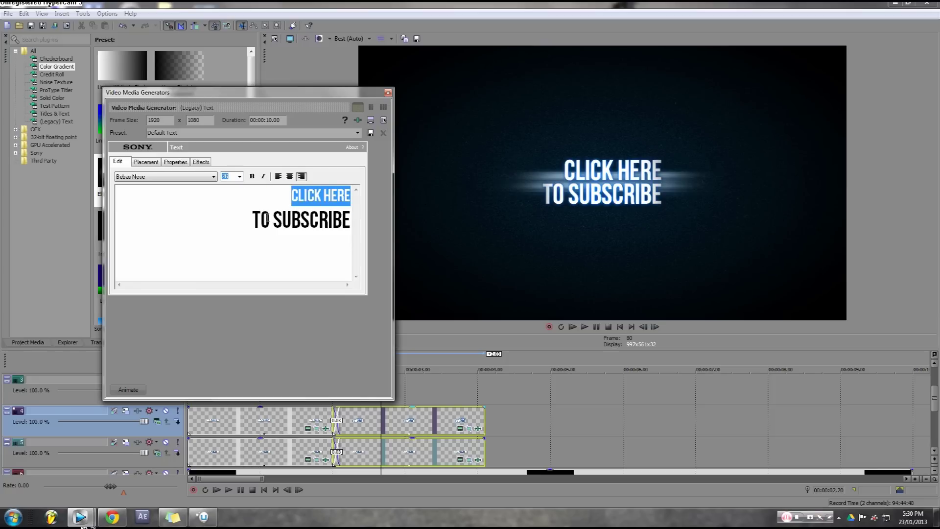
{"action": "type", "text": "24"}
{"action": "key", "text": "Return"}
{"action": "left_click", "coordinate": [290, 225]}
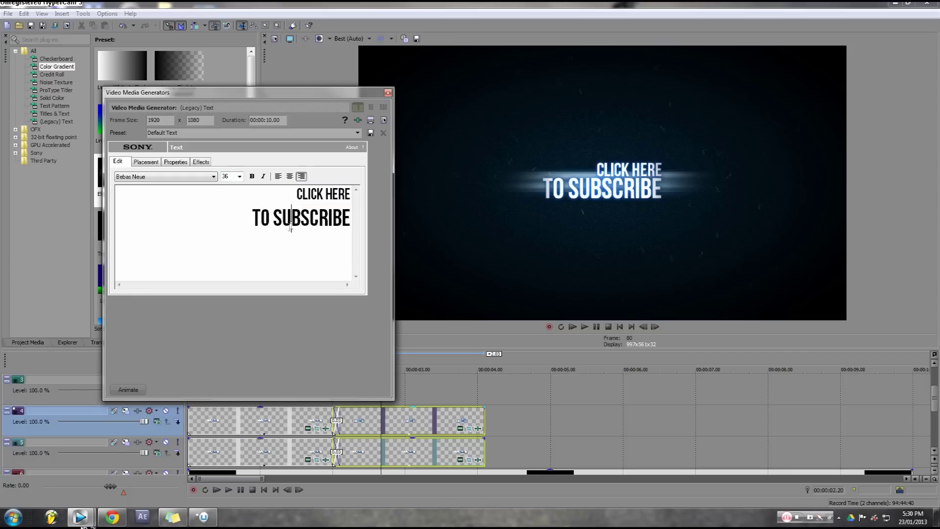
- Shrink the word TO to font size 22, then select all the styled text
{"action": "left_click_drag", "start_coordinate": [277, 217], "coordinate": [250, 219]}
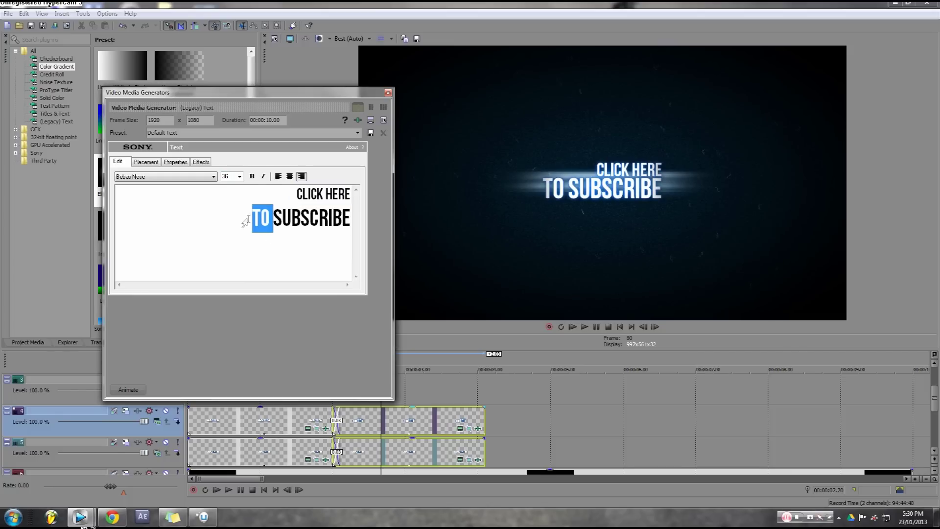
{"action": "double_click", "coordinate": [227, 176]}
{"action": "type", "text": "22"}
{"action": "key", "text": "Return"}
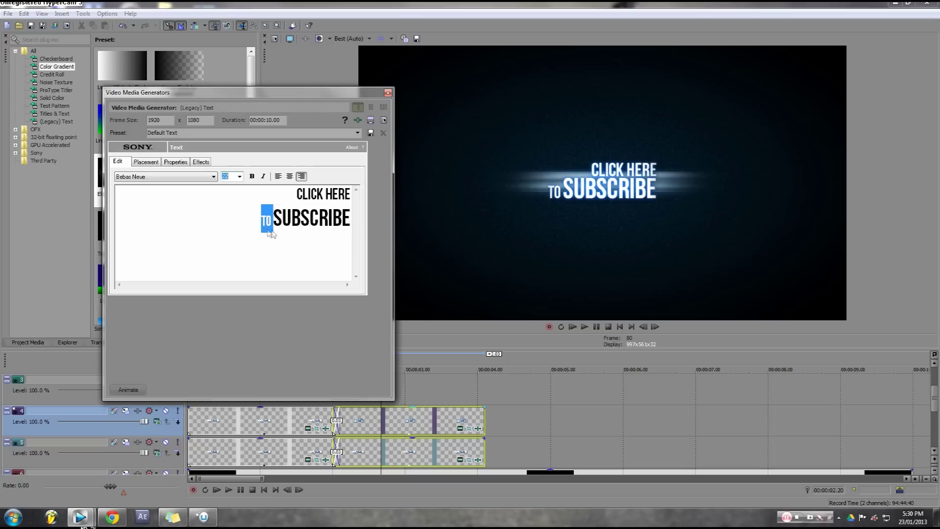
{"action": "left_click", "coordinate": [305, 232]}
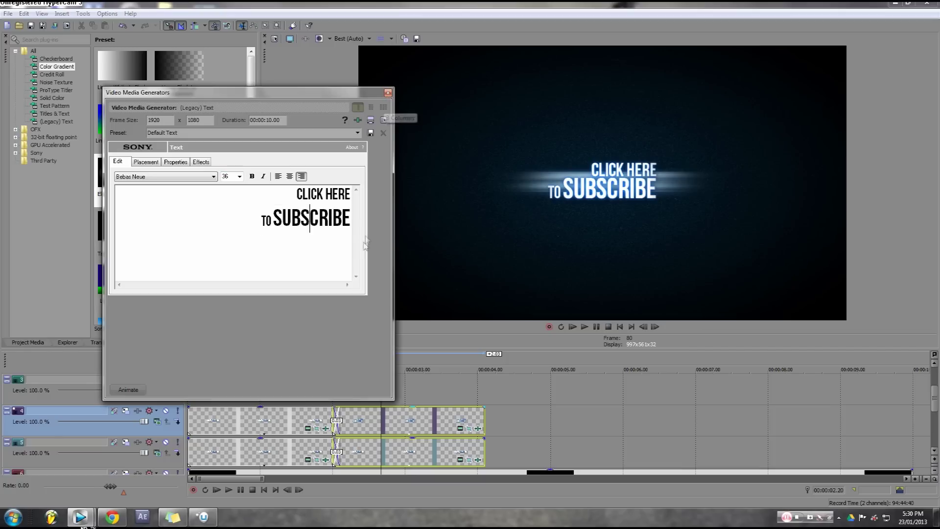
{"action": "key", "text": "ctrl+a"}
{"action": "key", "text": "ctrl+c"}
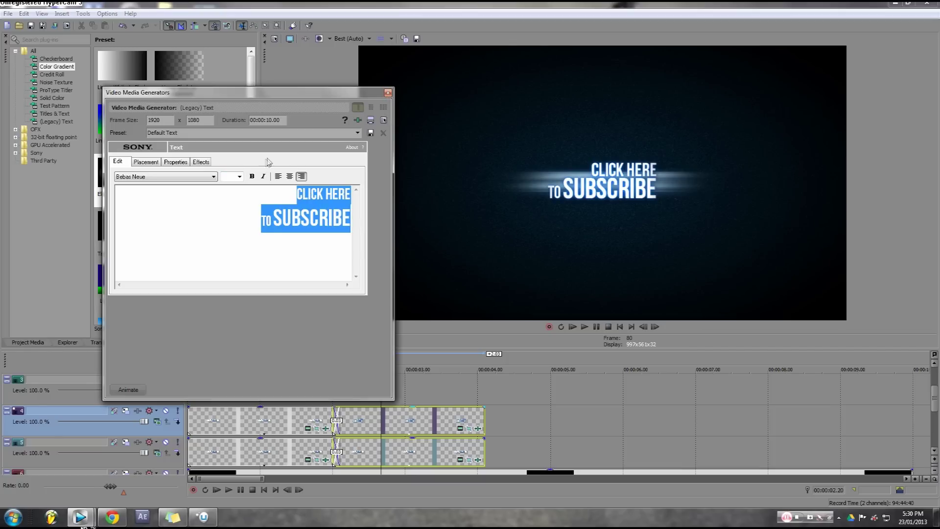
{"action": "left_click", "coordinate": [388, 92]}
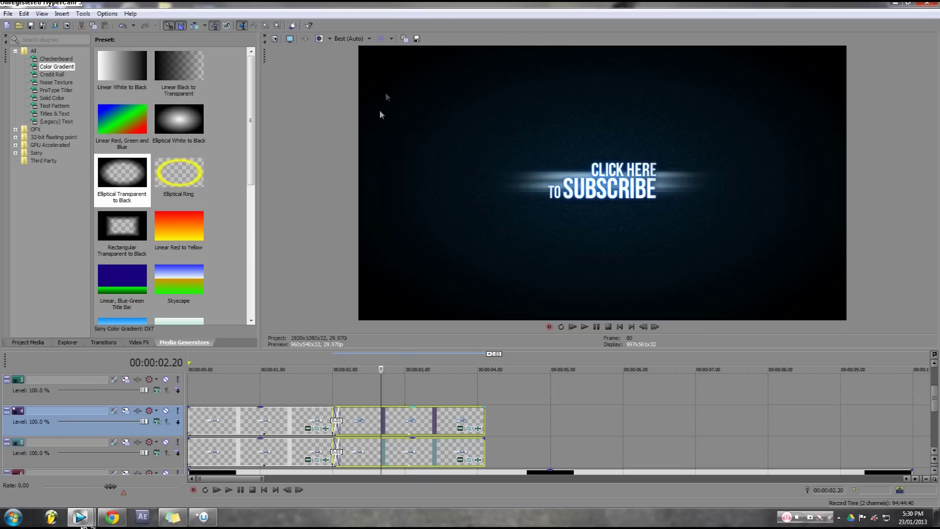
- Swap track 5's MACWARMEDIA text for the pasted styled CLICK HERE TO SUBSCRIBE text
{"action": "left_click", "coordinate": [391, 444]}
{"action": "left_click", "coordinate": [460, 459]}
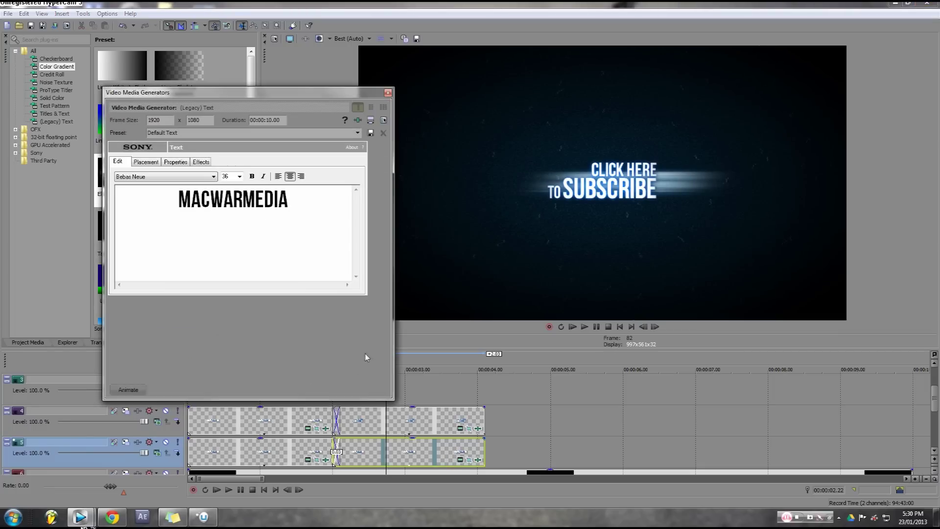
{"action": "key", "text": "ctrl+a"}
{"action": "key", "text": "Delete"}
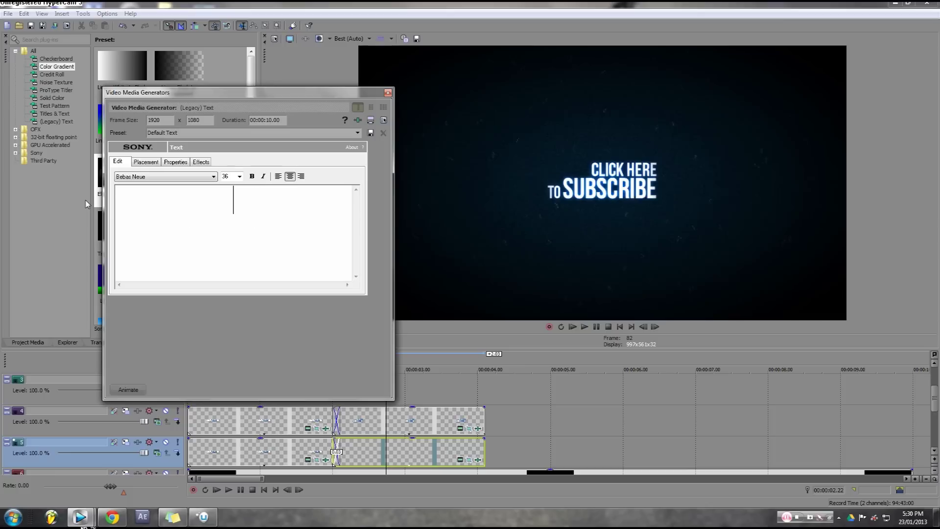
{"action": "key", "text": "ctrl+v"}
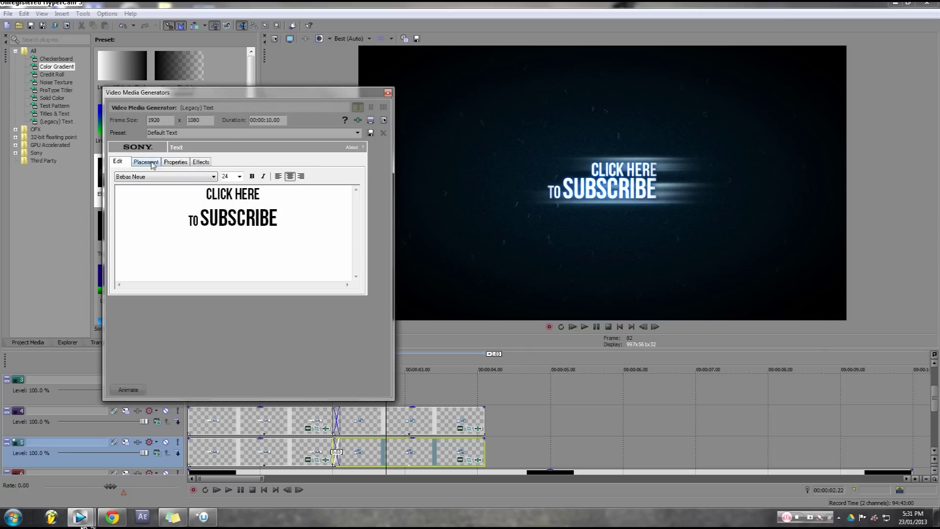
- Tighten the title's leading to 0.722 and play back the edited title
{"action": "left_click", "coordinate": [174, 164]}
{"action": "left_click_drag", "start_coordinate": [297, 265], "coordinate": [288, 268]}
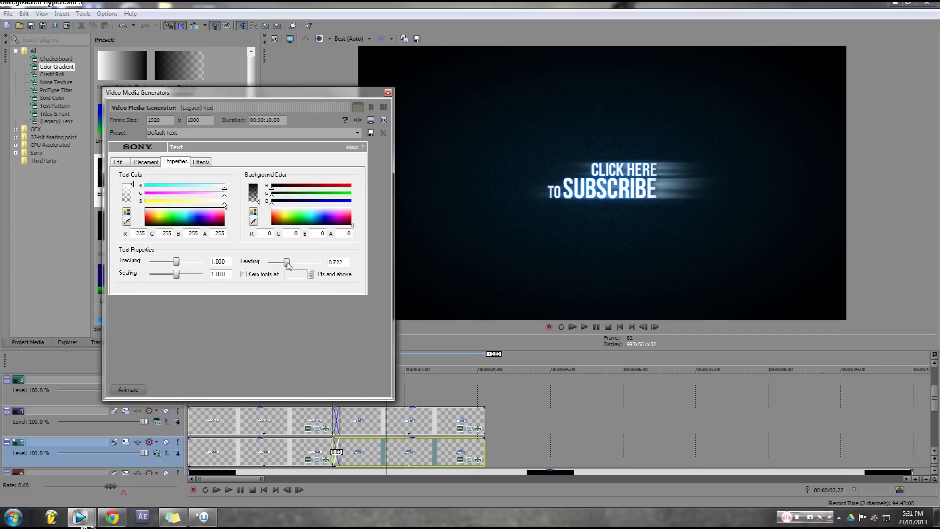
{"action": "left_click", "coordinate": [387, 92]}
{"action": "key", "text": "space"}
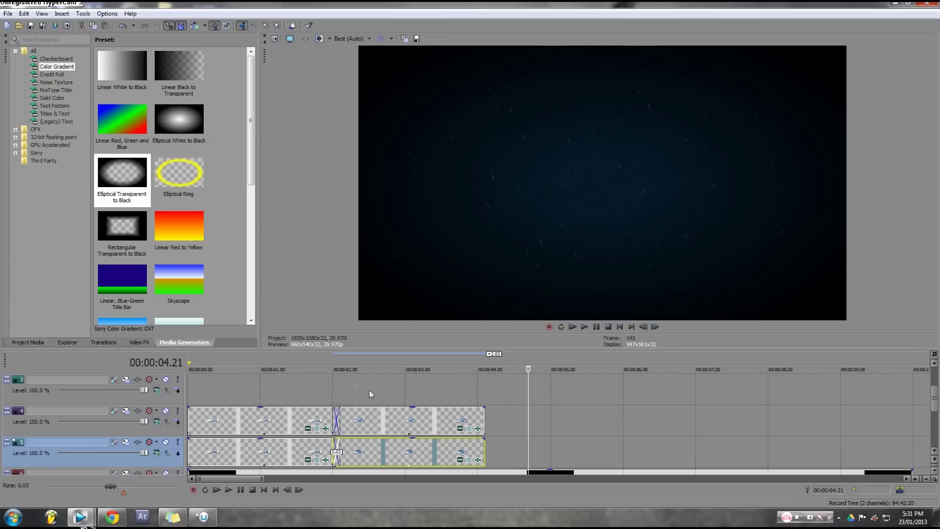
- Stop playback, select track 4's title event, zoom the timeline and bring up the Transitions list
{"action": "key", "text": "space"}
{"action": "key", "text": "space"}
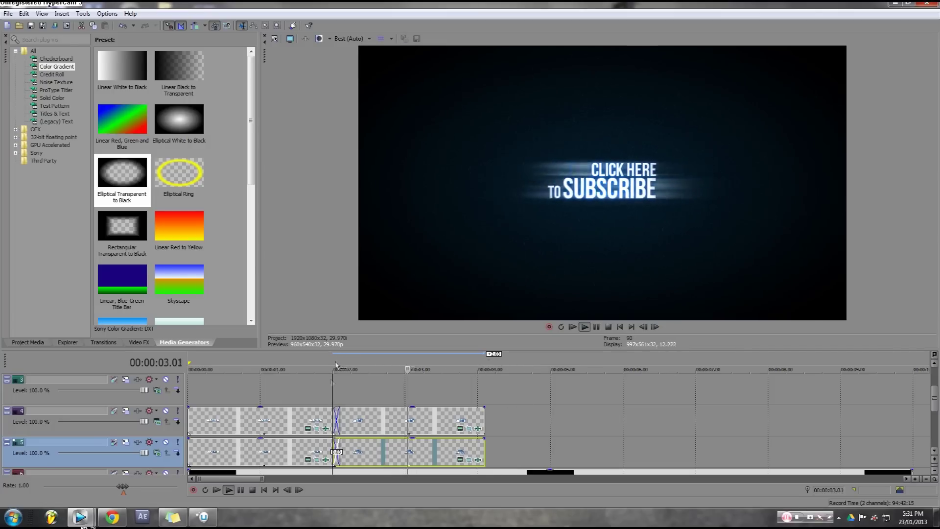
{"action": "left_click", "coordinate": [337, 422]}
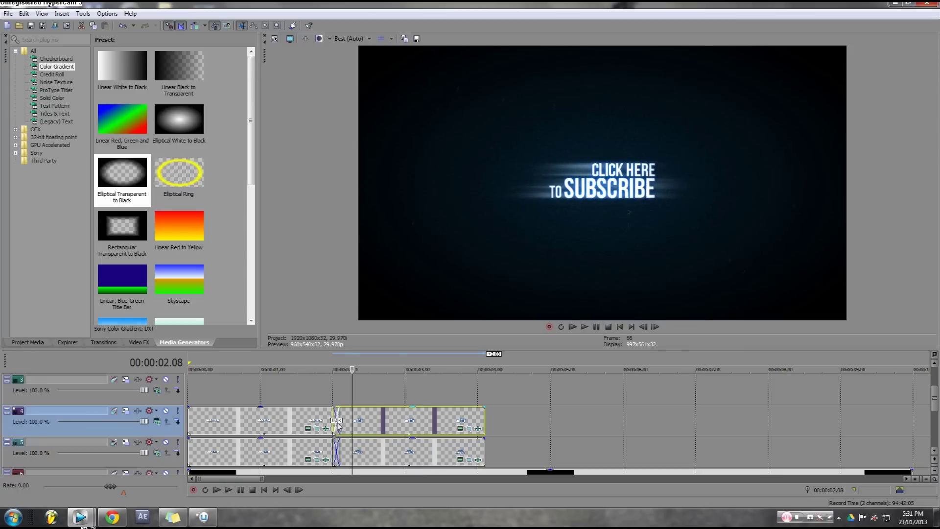
{"action": "scroll", "coordinate": [447, 407], "scroll_direction": "up", "scroll_amount": 5}
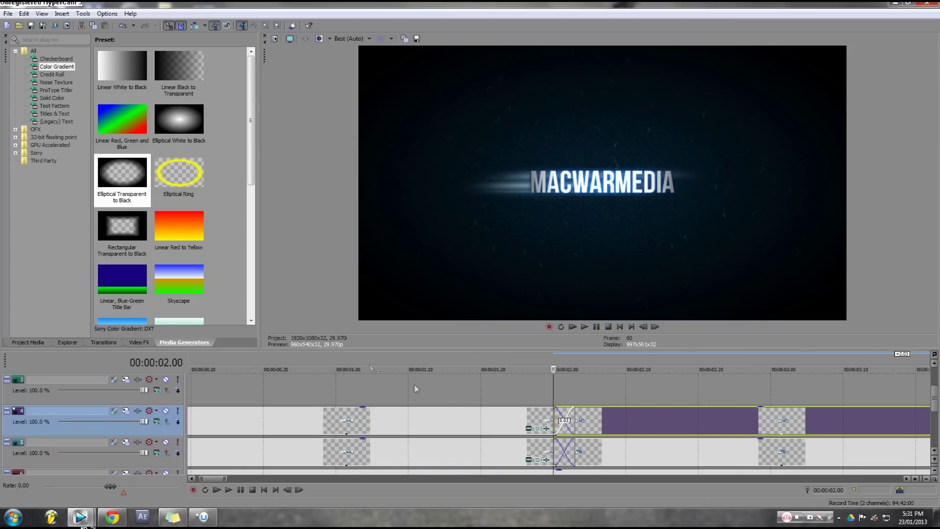
{"action": "left_click", "coordinate": [111, 345]}
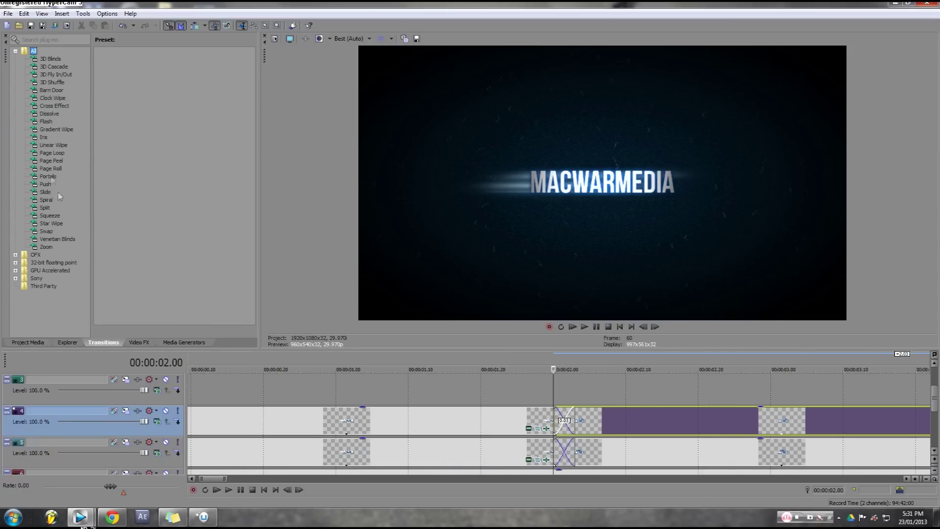
- Apply Soft Flash to track 4's crossfade with horizontal diffusion 0.946 and vertical 0.000, then play it
{"action": "left_click", "coordinate": [47, 121]}
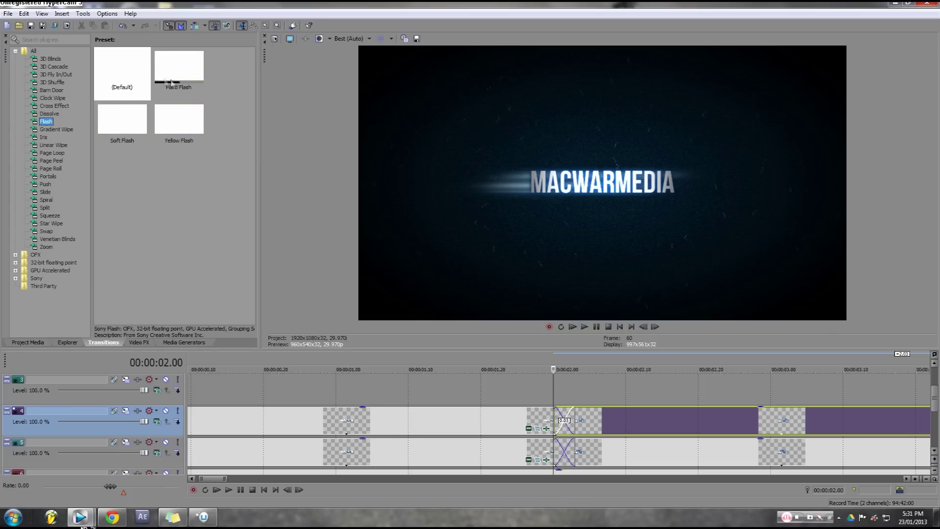
{"action": "left_click_drag", "start_coordinate": [122, 122], "coordinate": [563, 425]}
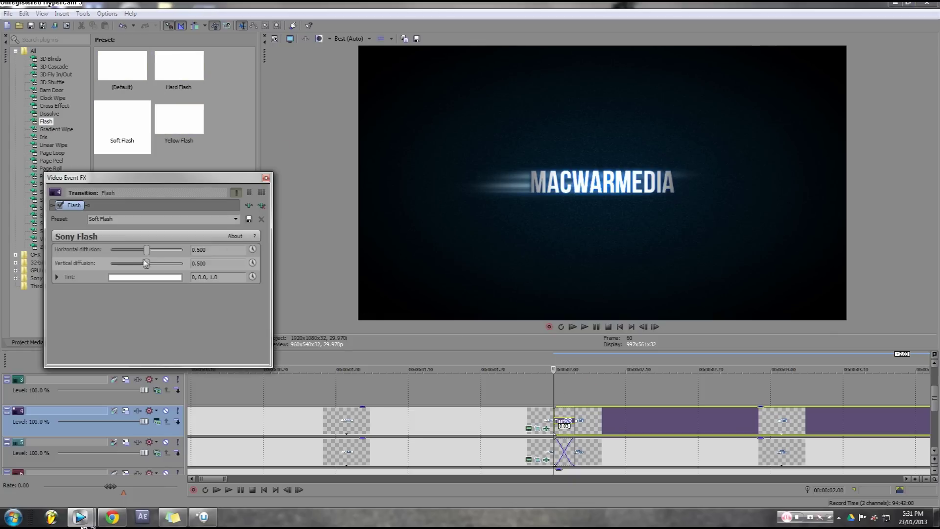
{"action": "left_click_drag", "start_coordinate": [147, 267], "coordinate": [182, 251]}
{"action": "left_click", "coordinate": [266, 179]}
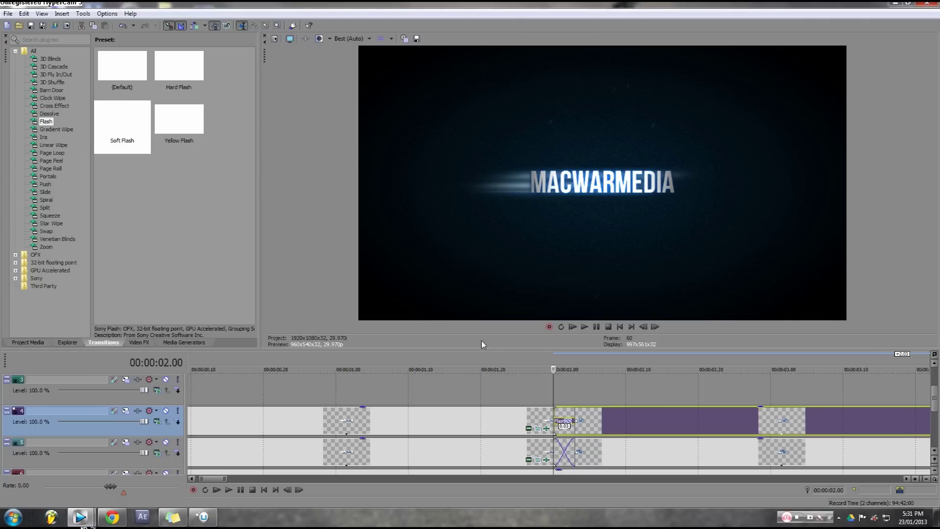
{"action": "key", "text": "space"}
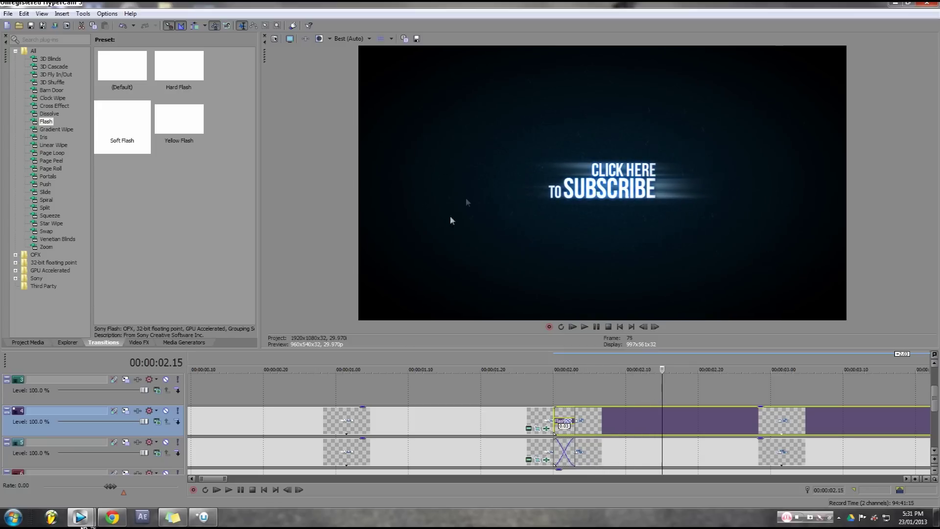
- Apply Soft Flash to track 5's crossfade with horizontal diffusion 1.000 and vertical 0.000, then preview both
{"action": "left_click", "coordinate": [555, 436]}
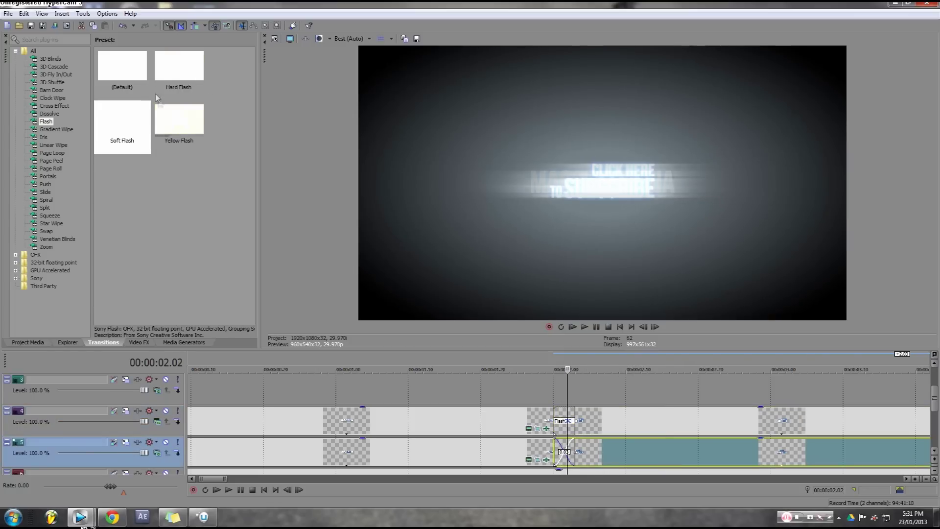
{"action": "left_click_drag", "start_coordinate": [128, 129], "coordinate": [563, 453]}
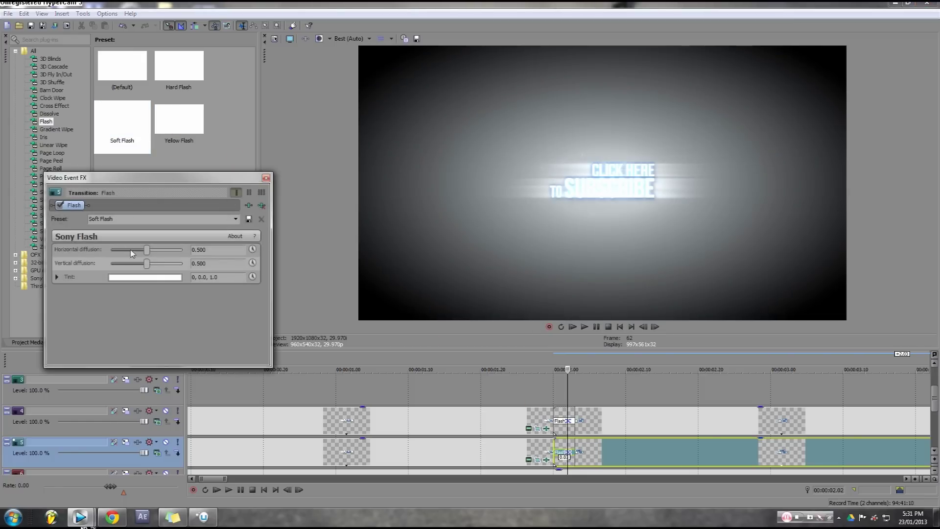
{"action": "left_click_drag", "start_coordinate": [148, 252], "coordinate": [111, 264]}
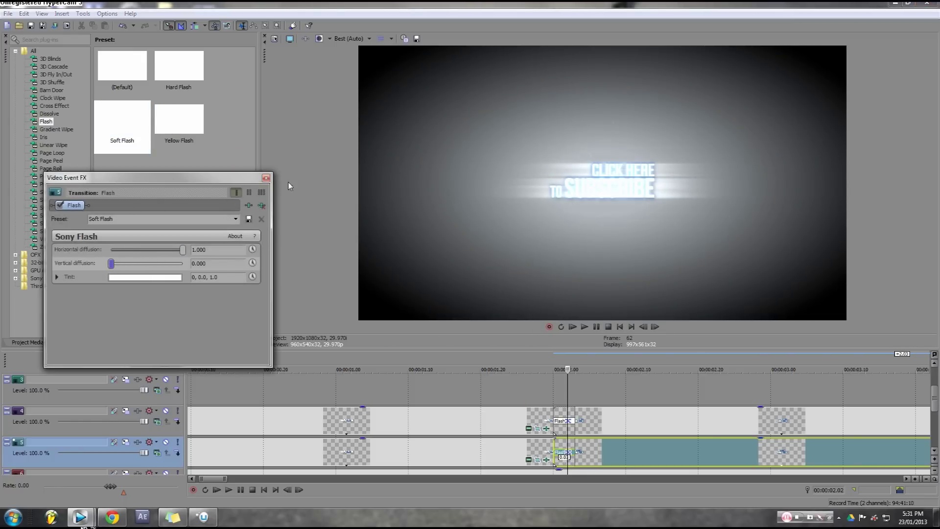
{"action": "left_click", "coordinate": [265, 178]}
{"action": "key", "text": "space"}
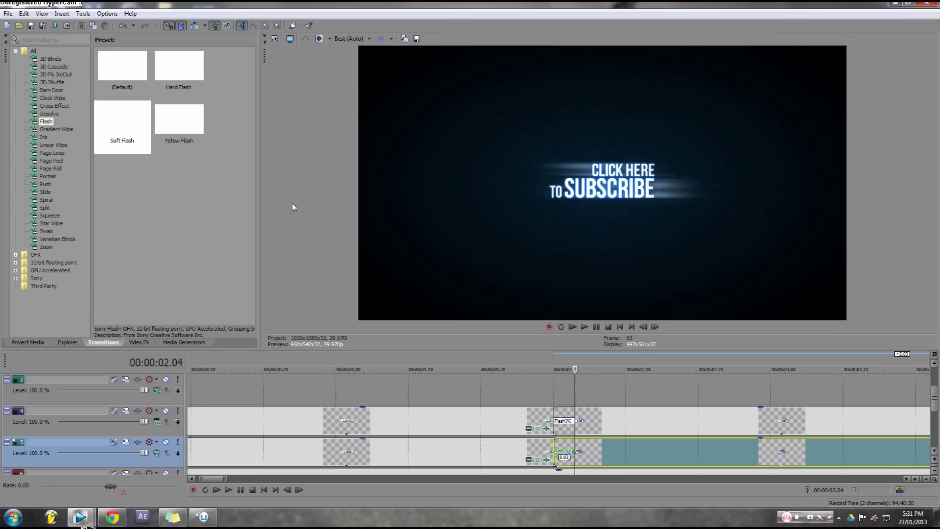
{"action": "left_click", "coordinate": [494, 360]}
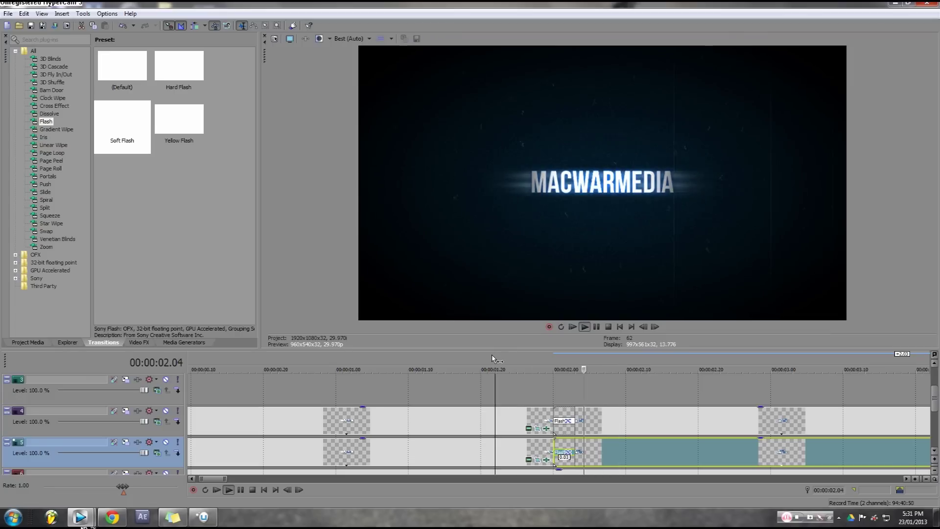
{"action": "left_click", "coordinate": [494, 360]}
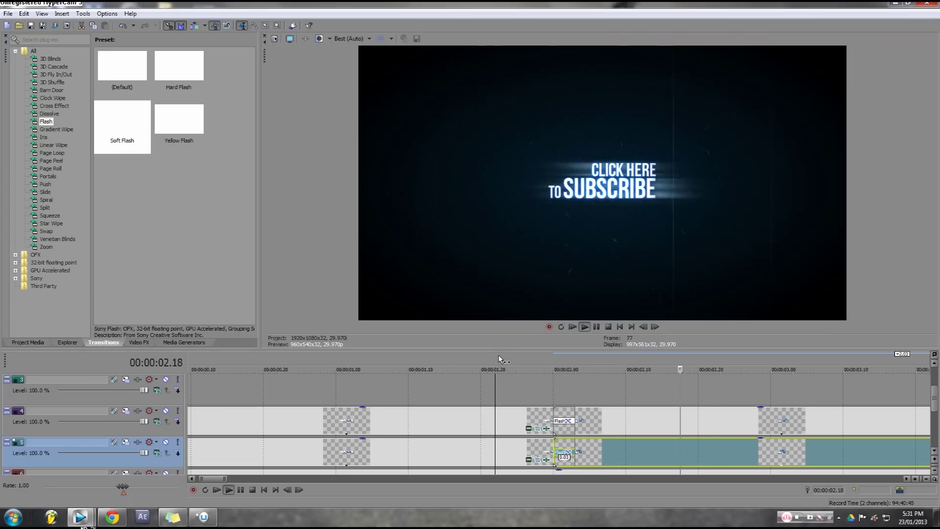